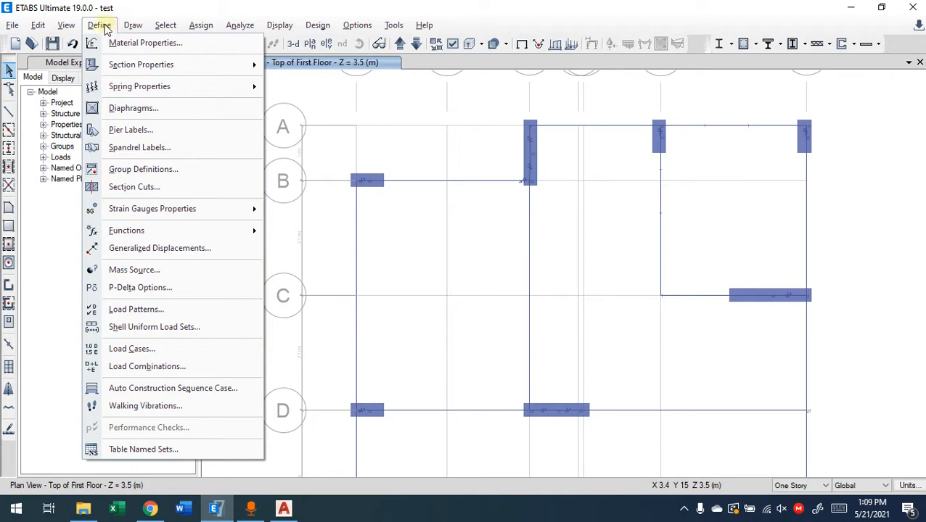
Open the existing S150 slab section property for modification
mouse_move(119, 64)
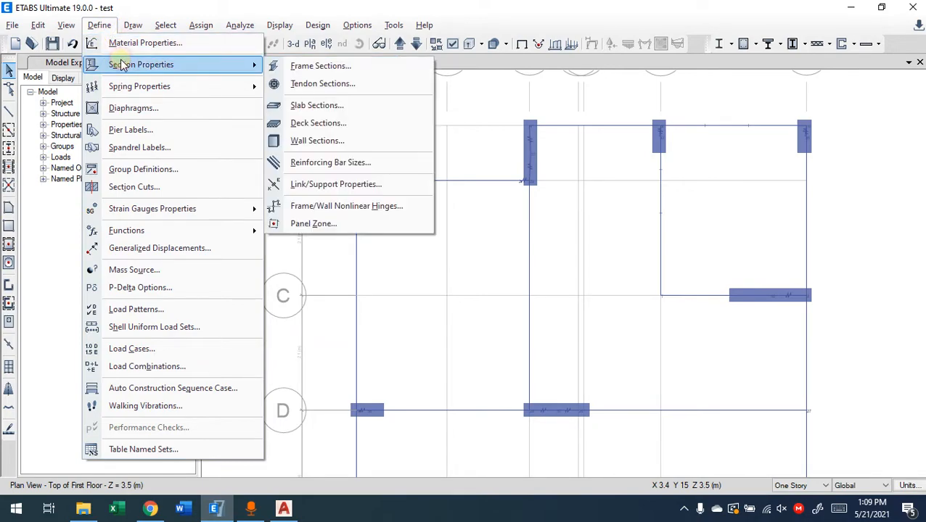
click(338, 107)
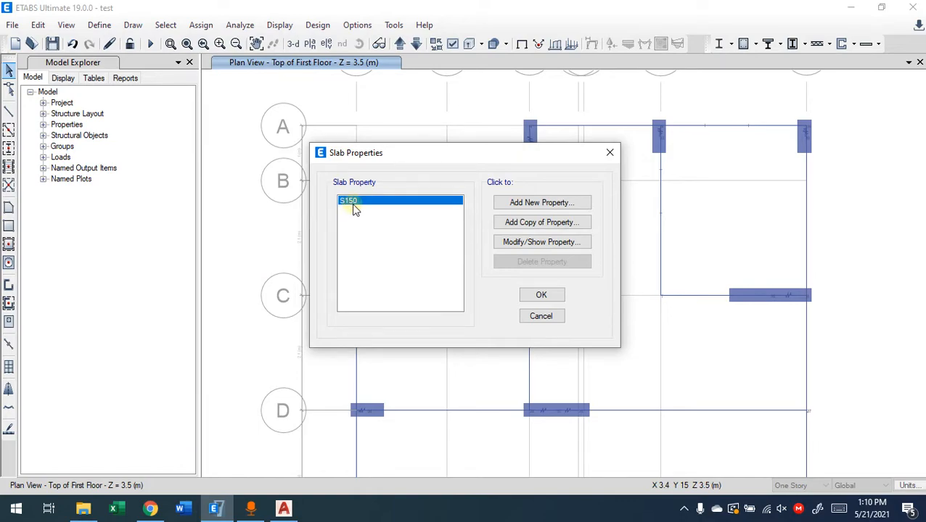
click(555, 243)
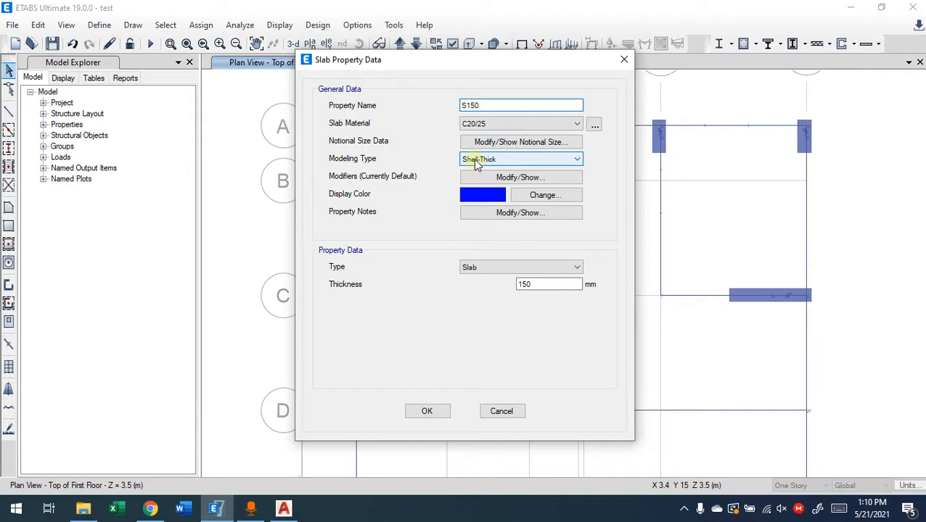
Review the available modeling types and slab types for the S150 property
click(493, 160)
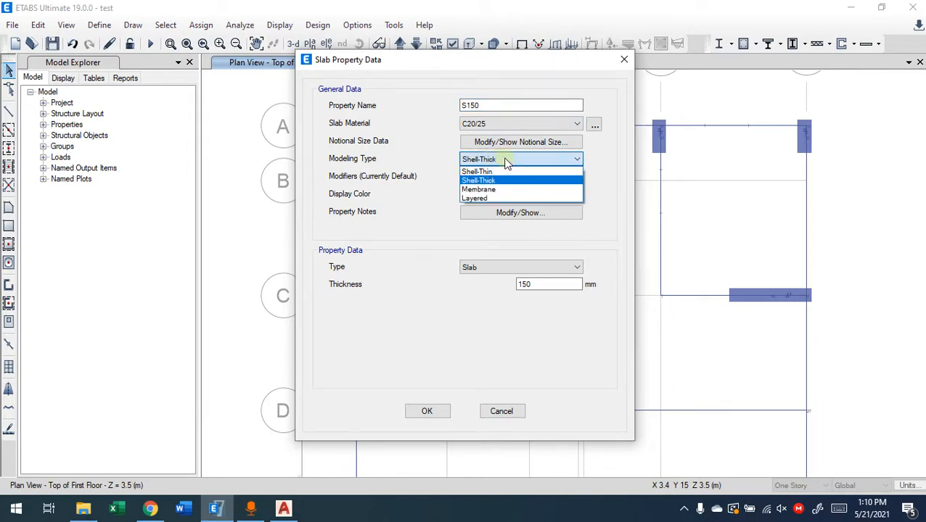
click(506, 161)
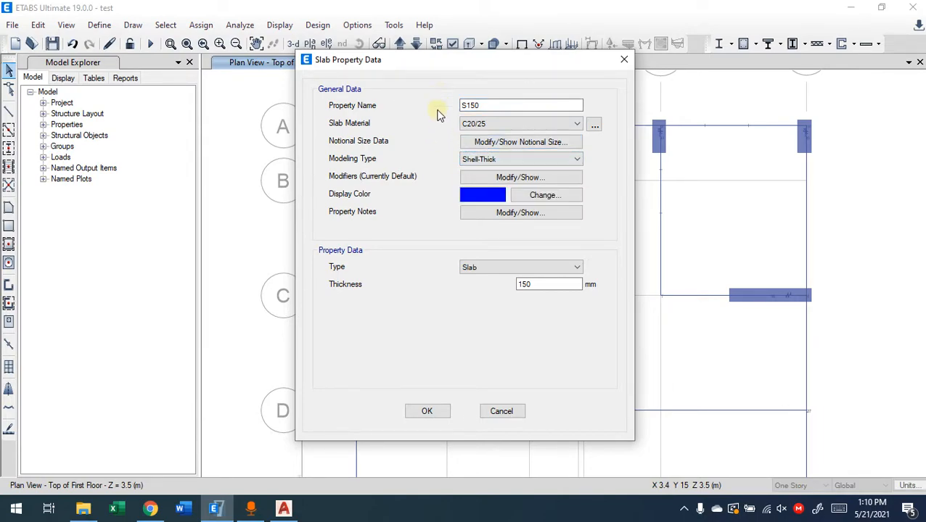
click(457, 267)
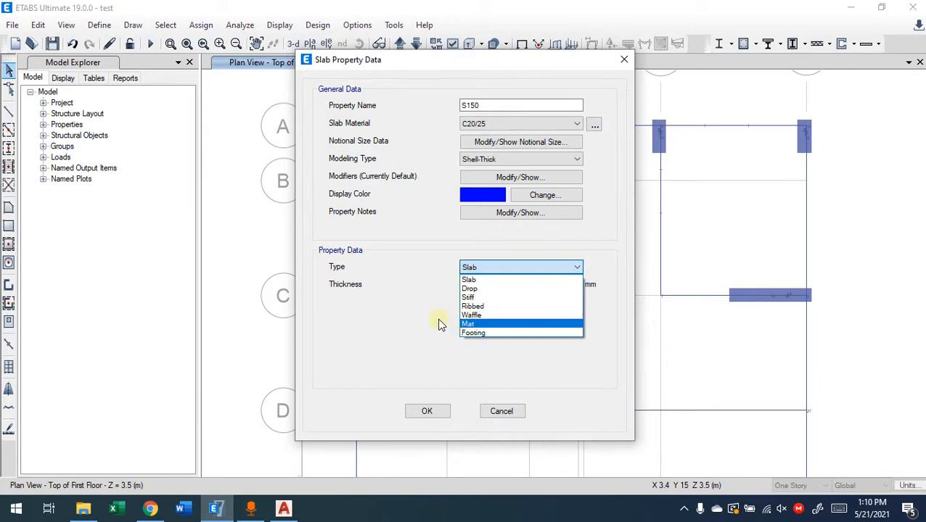
click(431, 291)
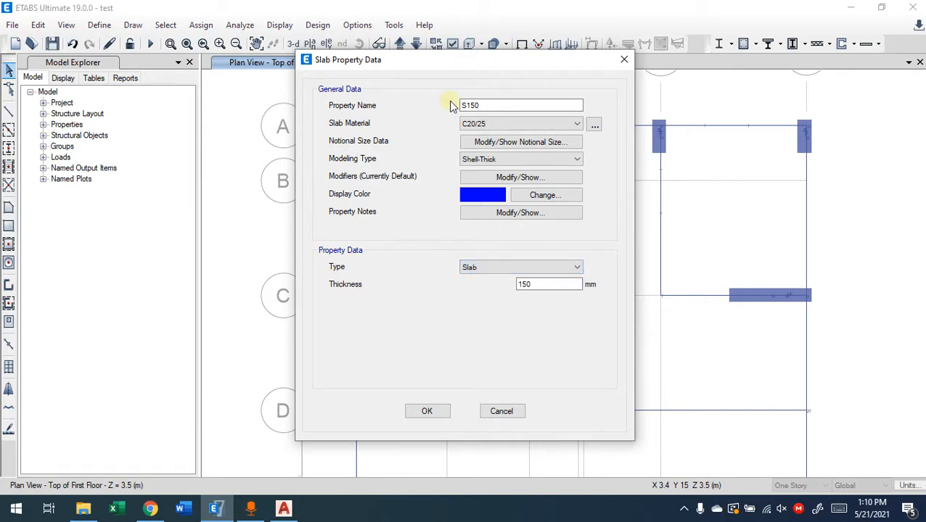
drag(463, 66, 419, 61)
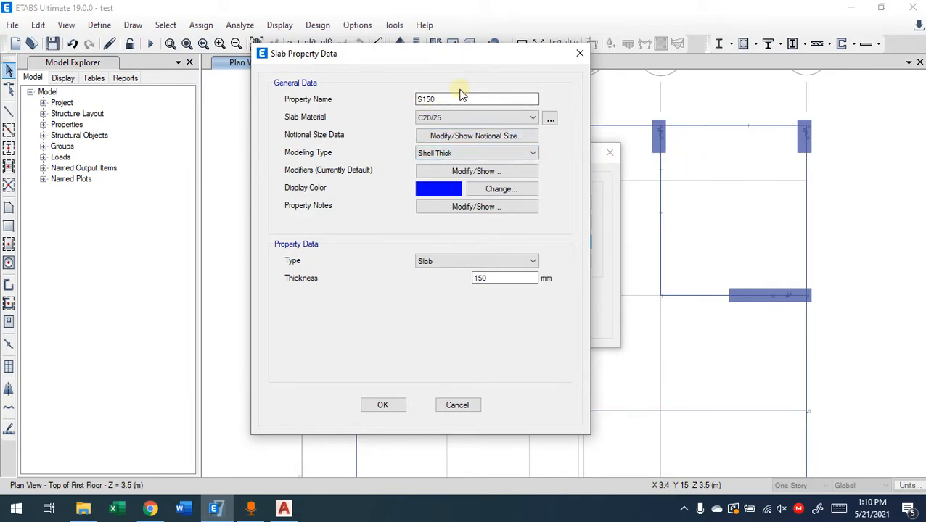
Switch the slab type to Ribbed and illustrate the rib direction with three red annotation lines across the bay between gridlines A and C
click(498, 263)
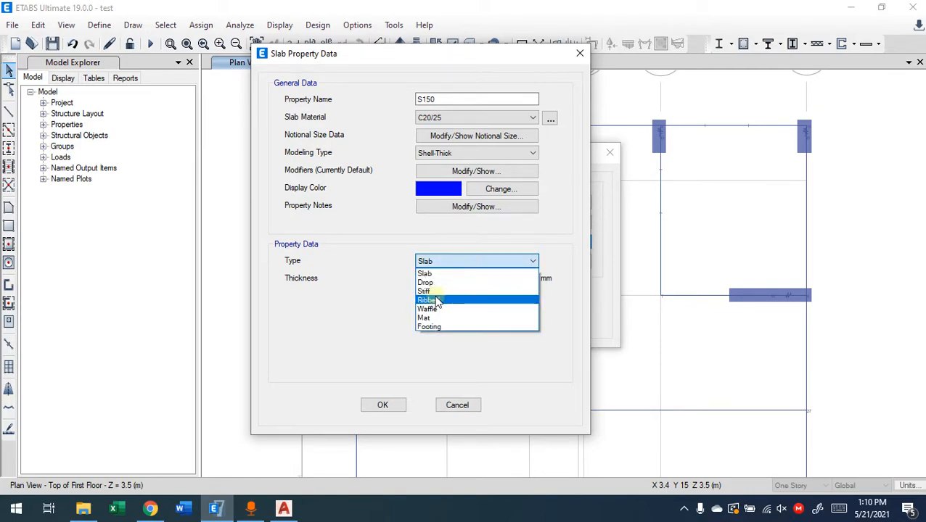
click(436, 301)
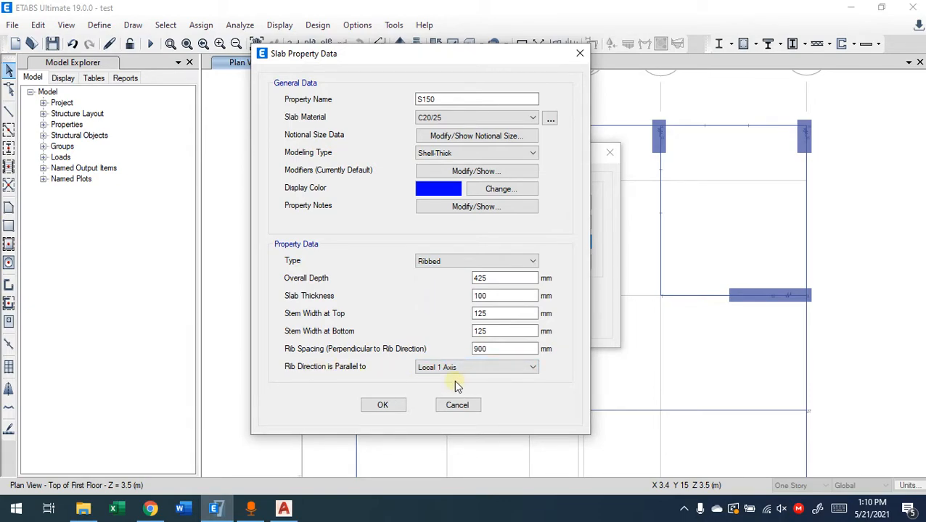
key(ctrl+alt+d)
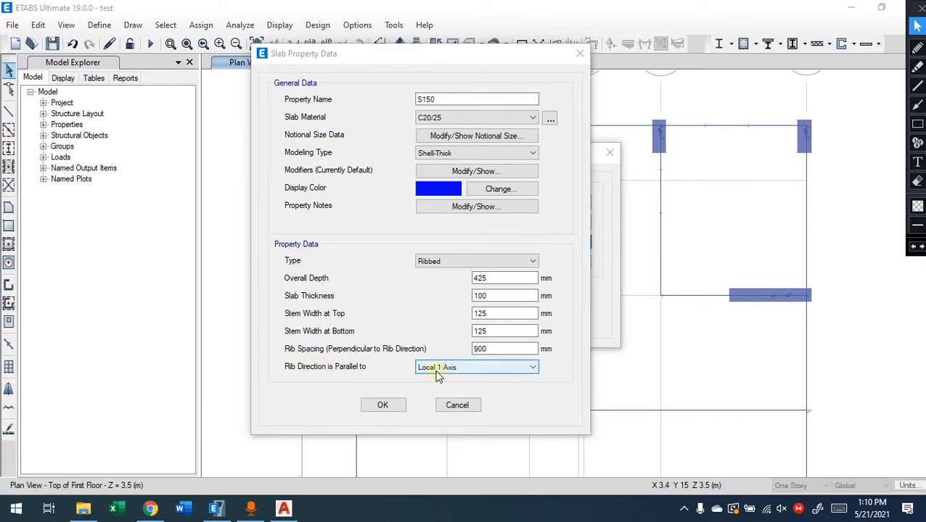
click(917, 85)
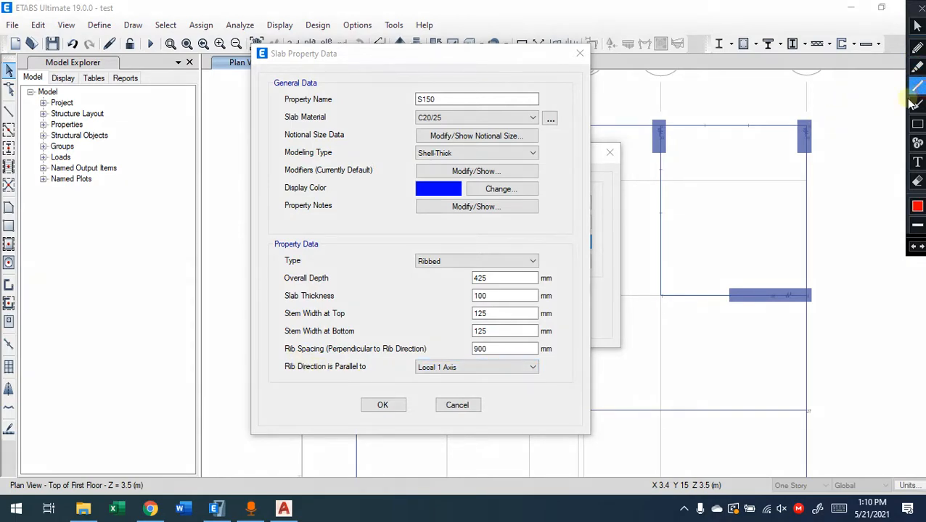
drag(662, 150, 802, 148)
drag(661, 174, 803, 173)
drag(658, 212, 803, 211)
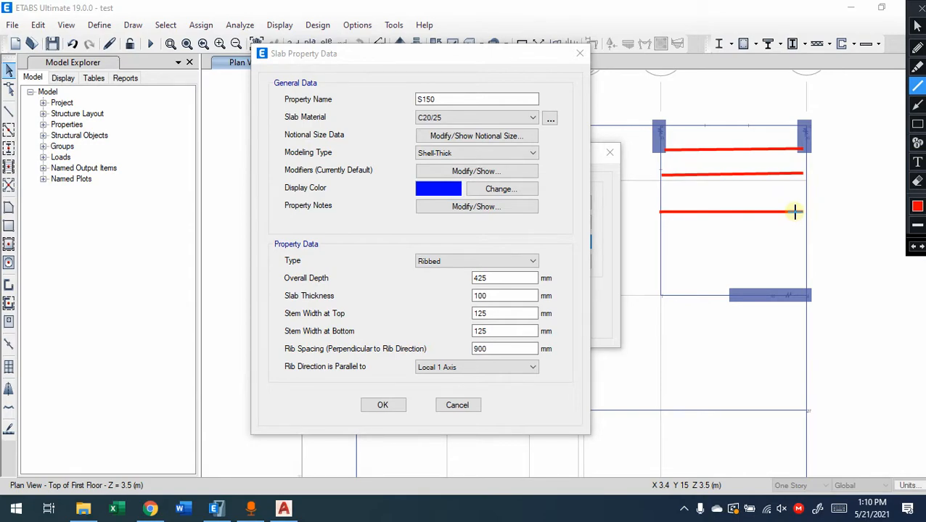
Underline the rib spacing, stem width, slab thickness and overall depth entries with freehand red annotations
click(917, 47)
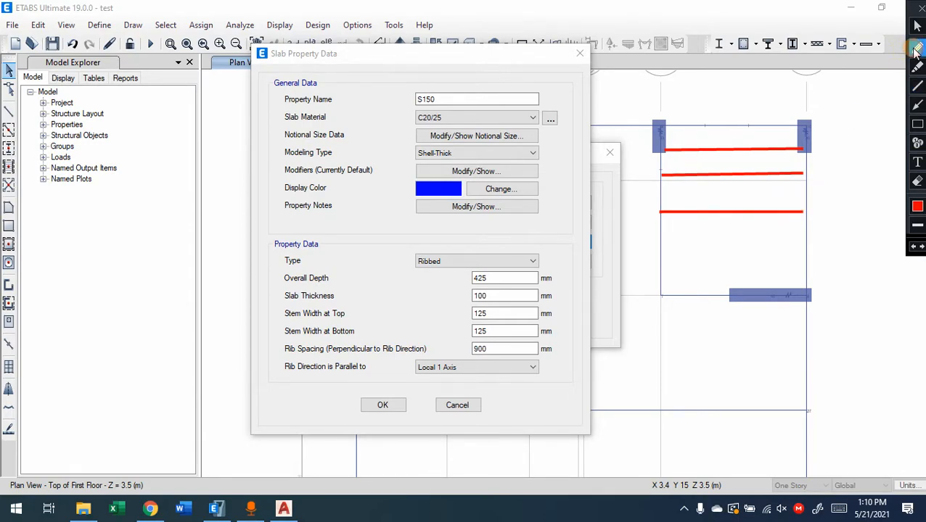
drag(278, 357, 326, 357)
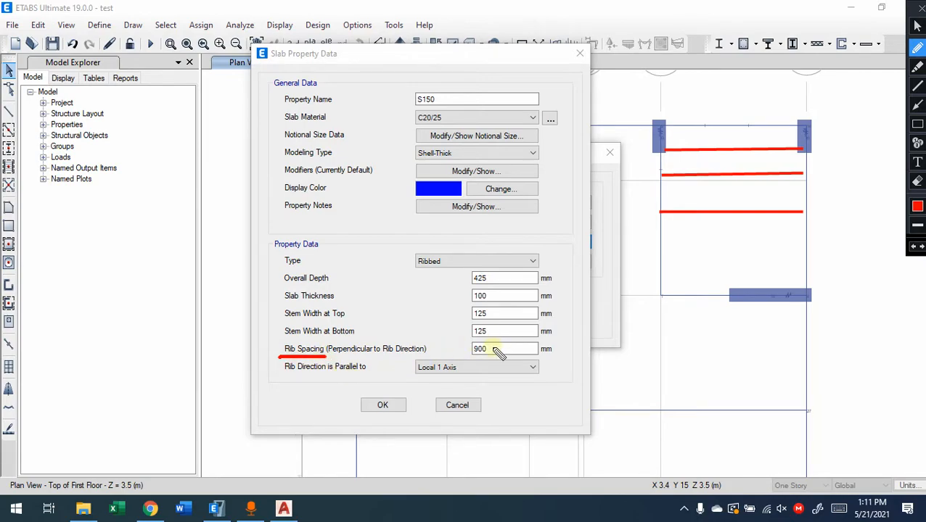
drag(473, 354, 487, 354)
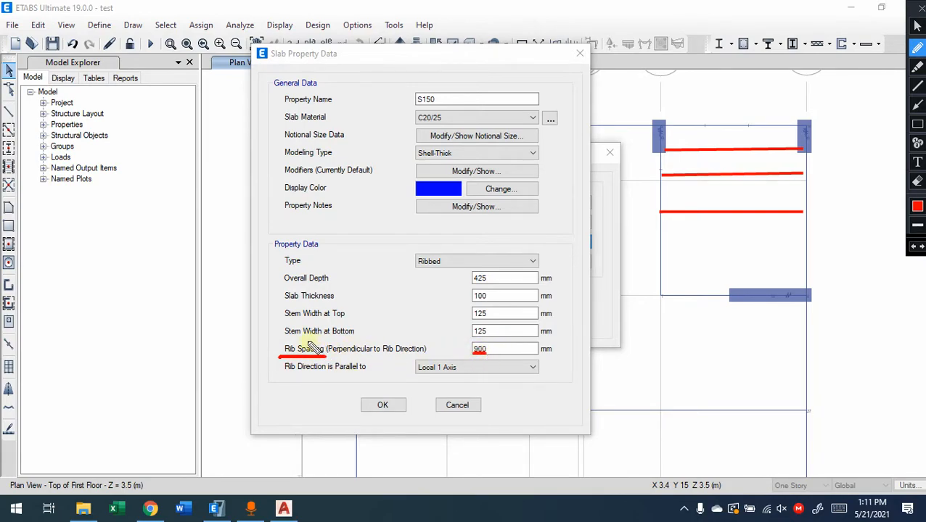
drag(285, 339, 334, 338)
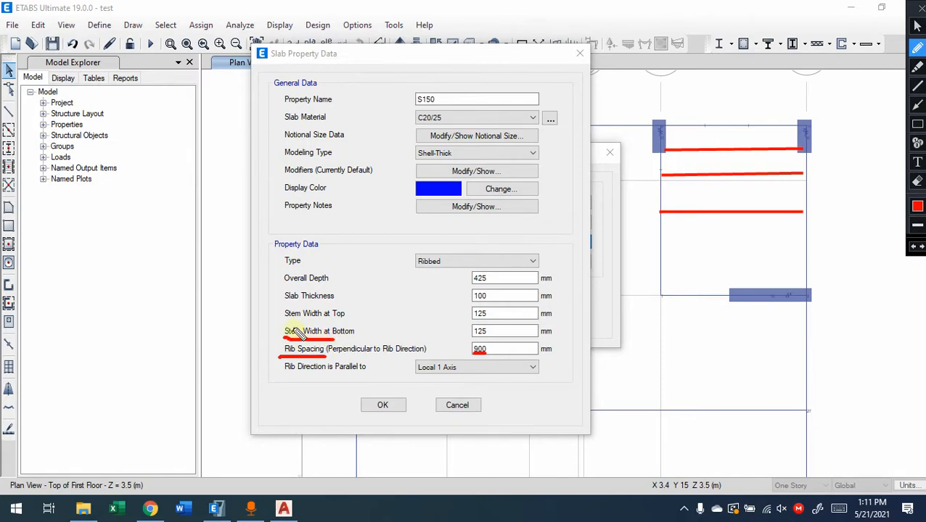
mouse_move(283, 321)
mouse_down()
mouse_move(320, 321)
mouse_move(334, 306)
mouse_up()
drag(285, 287, 331, 287)
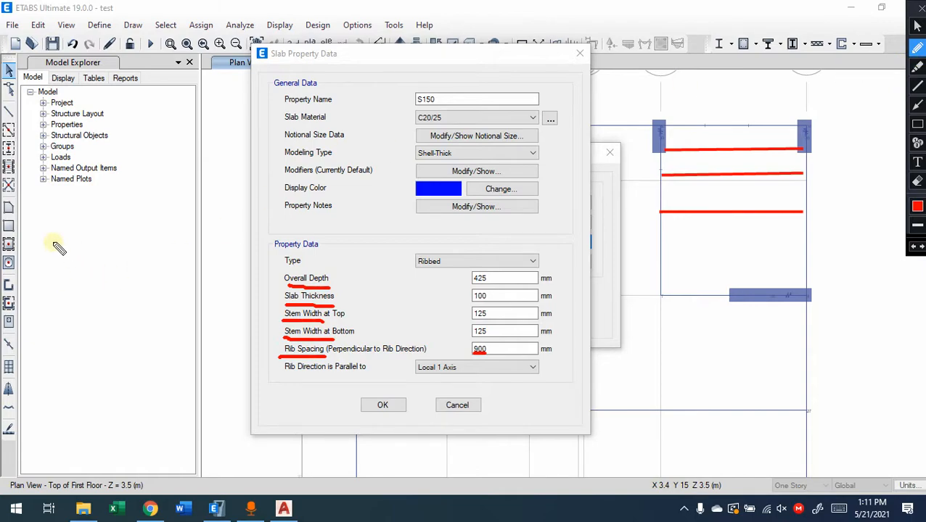
Sketch a freehand ribbed slab cross-section in red, marking the stem widths at top and bottom
mouse_move(29, 232)
mouse_down()
mouse_move(187, 232)
mouse_move(187, 256)
mouse_move(170, 256)
mouse_move(157, 302)
mouse_move(138, 306)
mouse_move(115, 265)
mouse_move(56, 263)
mouse_move(35, 303)
mouse_move(23, 305)
mouse_move(2, 275)
mouse_up()
mouse_move(226, 259)
mouse_down()
mouse_move(270, 254)
mouse_move(305, 289)
mouse_move(331, 270)
mouse_move(403, 264)
mouse_up()
drag(190, 230, 257, 234)
drag(314, 234, 417, 230)
drag(134, 321, 135, 331)
mouse_move(117, 240)
mouse_down()
mouse_move(117, 248)
mouse_move(182, 236)
mouse_move(169, 249)
mouse_up()
mouse_move(53, 269)
mouse_down()
mouse_move(41, 305)
mouse_move(15, 306)
mouse_move(10, 265)
mouse_up()
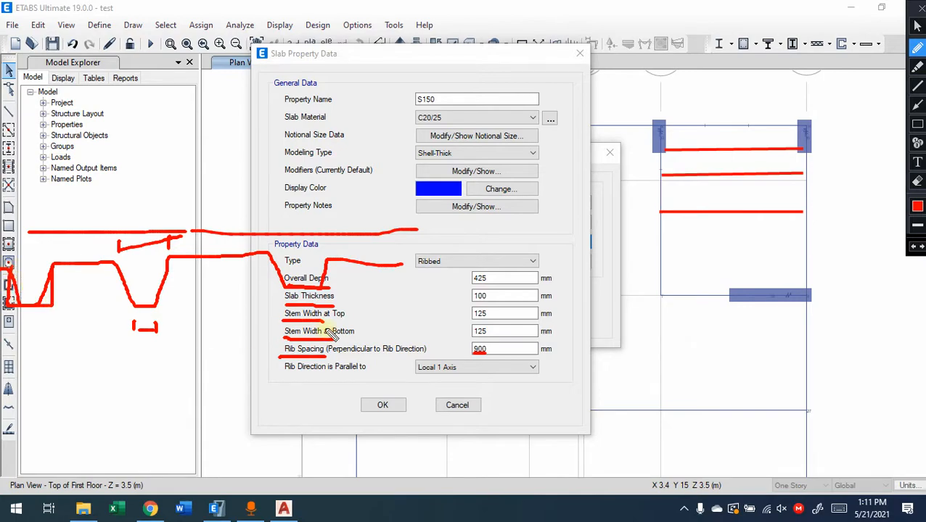
Mark the overall depth, slab thickness and rib spacing on the cross-section sketch, and clear all annotations
mouse_move(216, 234)
mouse_down()
mouse_move(216, 311)
mouse_move(238, 309)
mouse_up()
drag(501, 271, 464, 283)
drag(391, 238, 401, 261)
drag(403, 220, 385, 241)
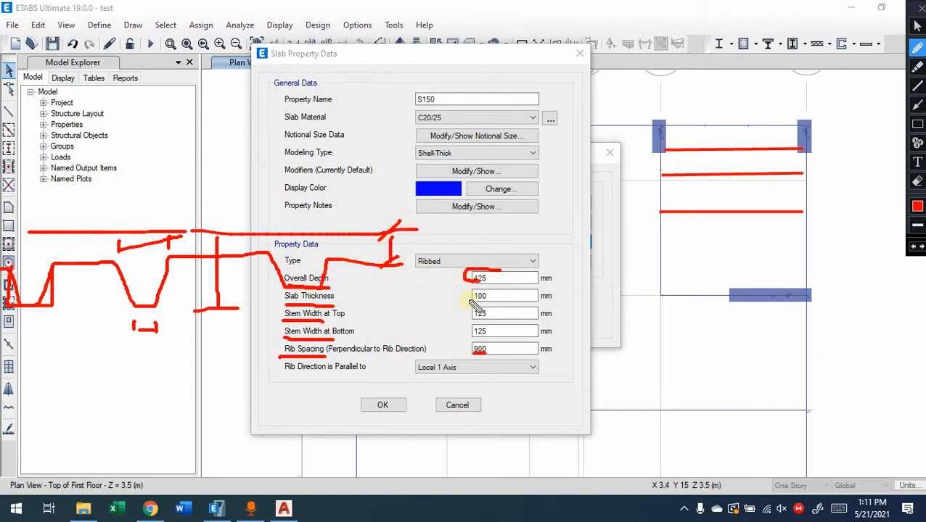
mouse_move(470, 300)
mouse_down()
mouse_move(496, 293)
mouse_move(464, 298)
mouse_up()
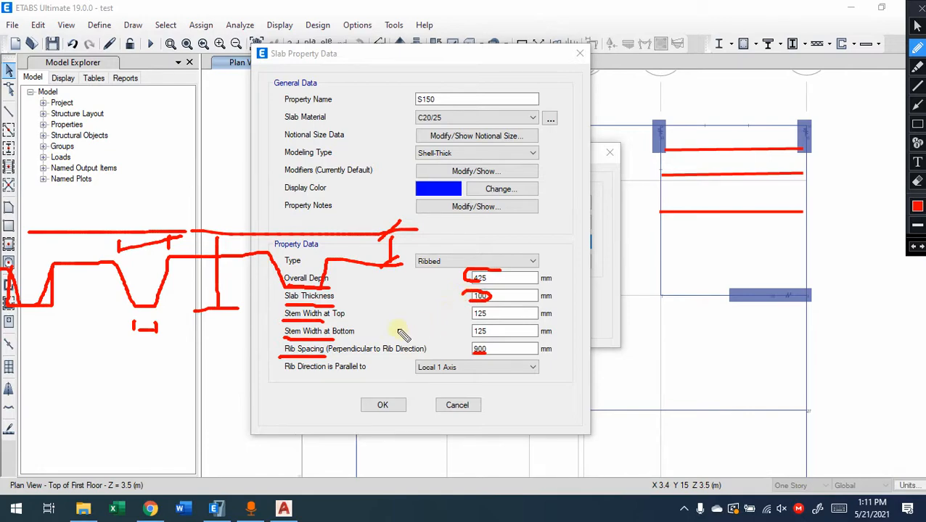
mouse_move(151, 350)
mouse_down()
mouse_move(154, 371)
mouse_move(322, 386)
mouse_move(306, 392)
mouse_up()
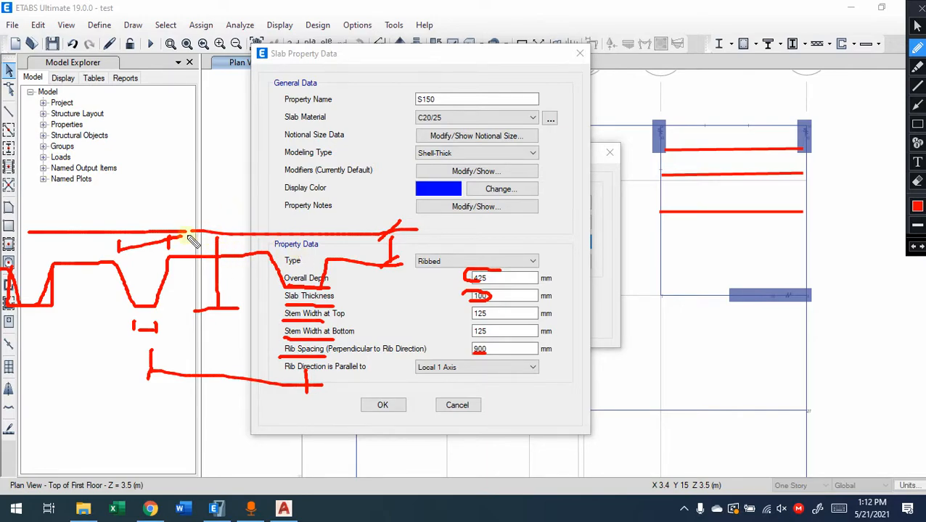
key(Escape)
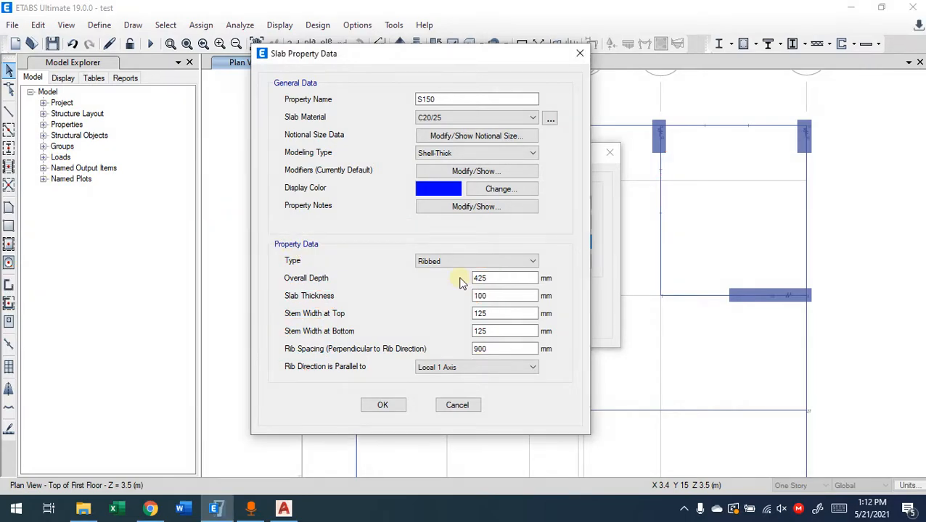
Return the property's type from Ribbed to Slab and look through the other available types
click(446, 262)
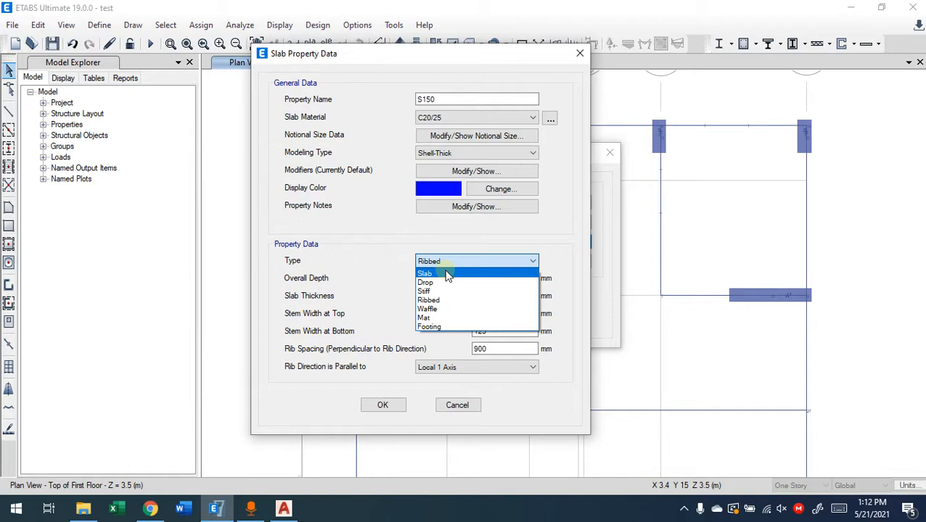
click(447, 274)
click(445, 263)
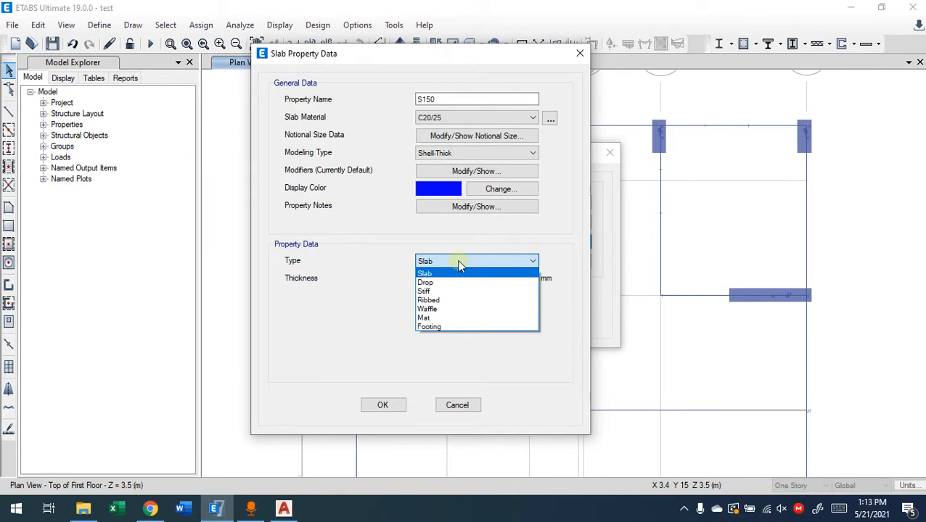
click(534, 264)
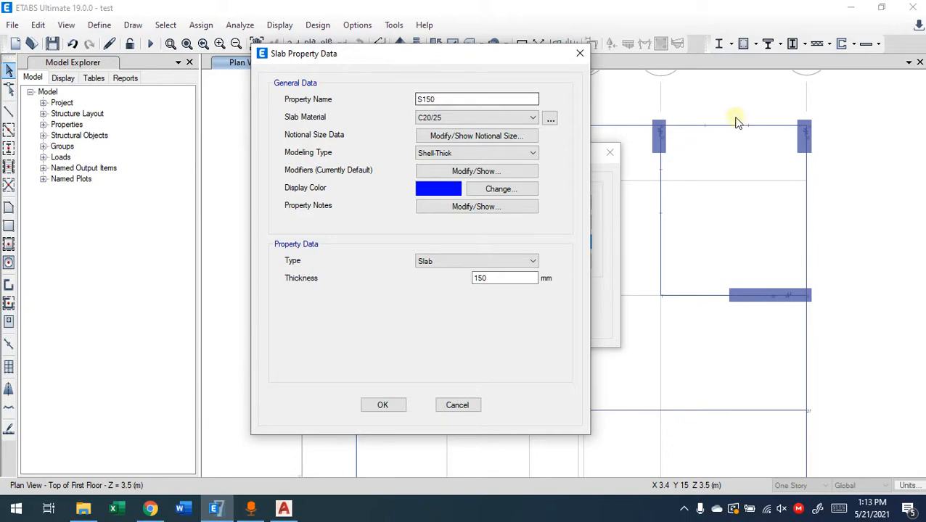
Switch to AutoCAD to check the slab thicknesses on the floor plan, and return to ETABS
click(289, 510)
middle_drag(592, 202, 608, 215)
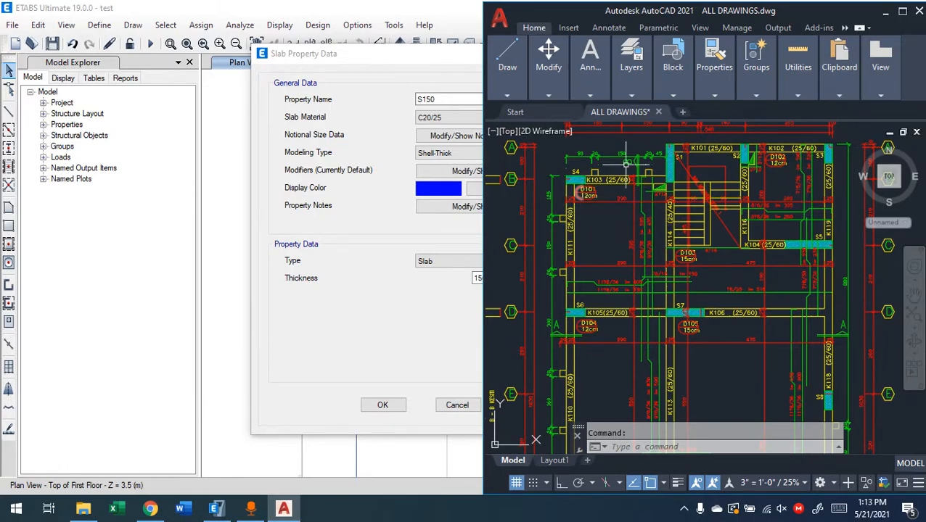
click(393, 234)
Rename the slab property as S12 cm, set its thickness to 120 mm, and accept the slab definitions
click(450, 99)
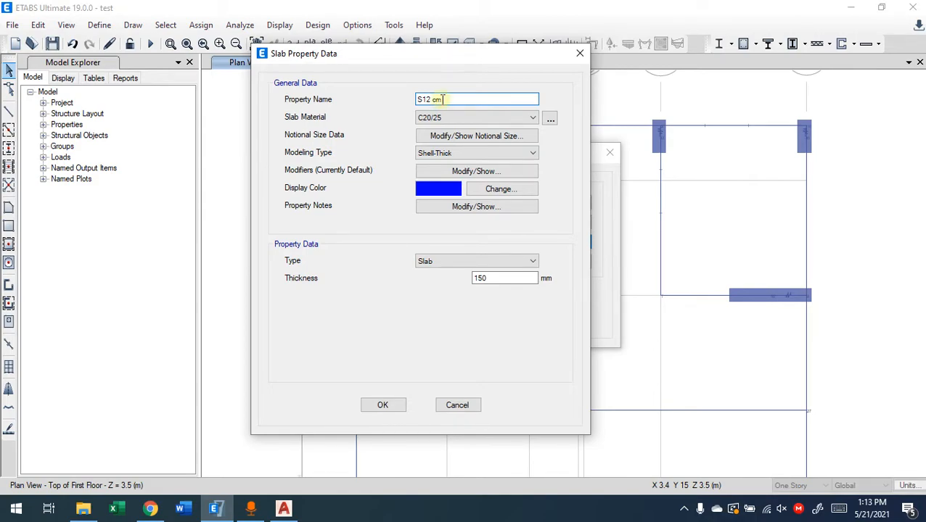
click(457, 137)
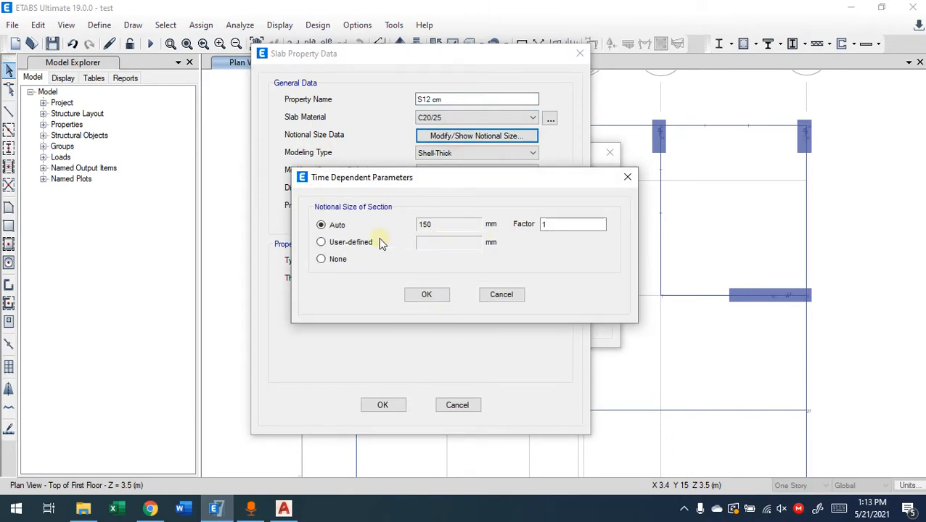
click(487, 293)
drag(501, 278, 456, 288)
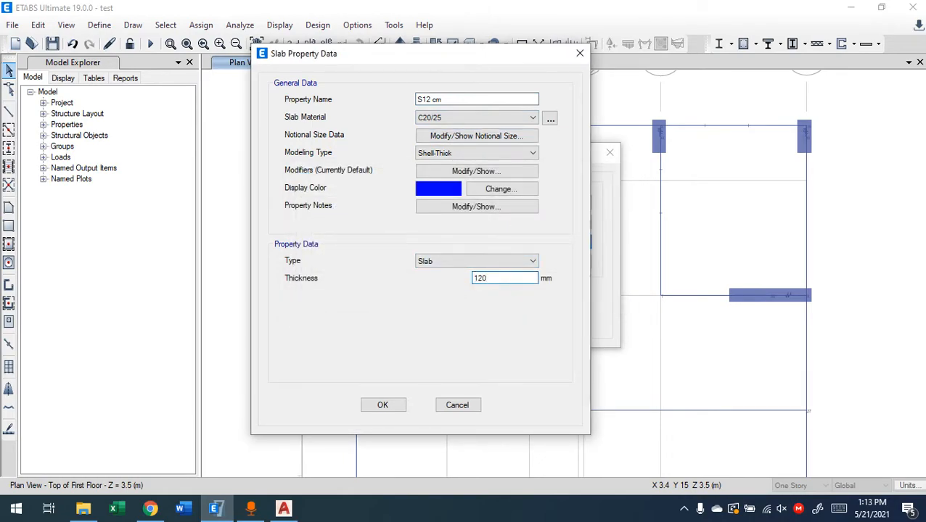
text(120)
click(392, 405)
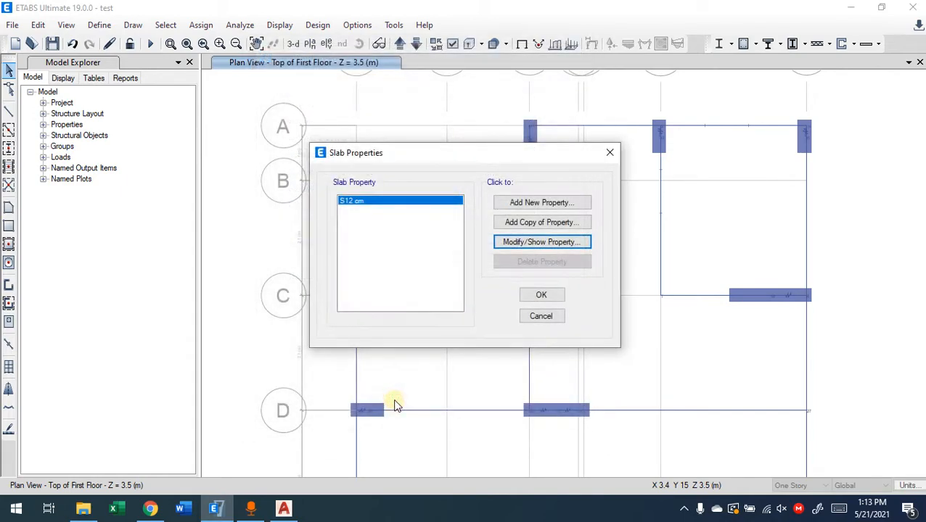
click(538, 293)
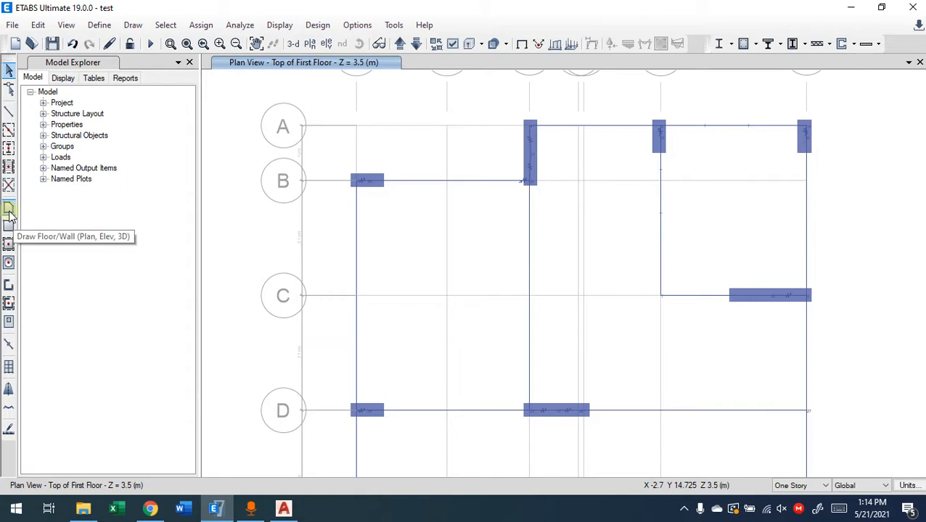
Quick-draw a floor slab with the S12 cm property in the first grid bay between gridlines B and C
click(9, 245)
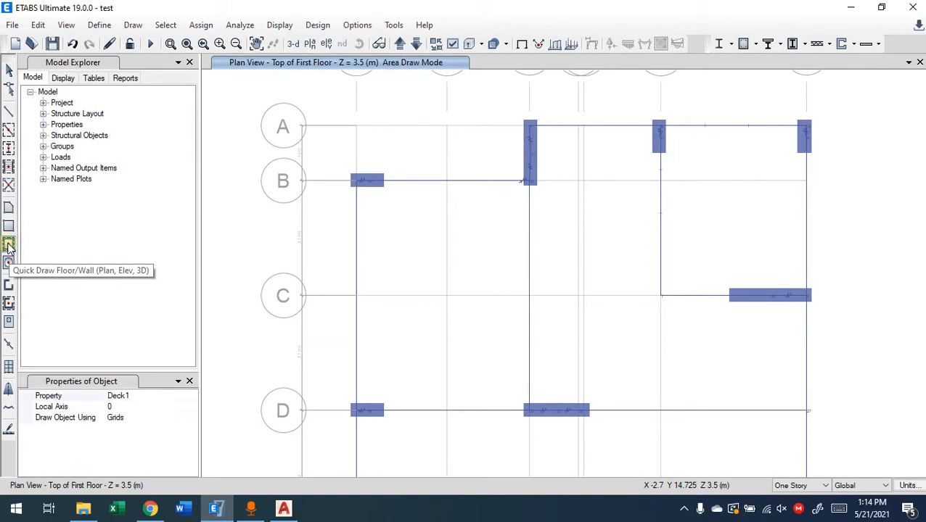
click(135, 399)
click(191, 396)
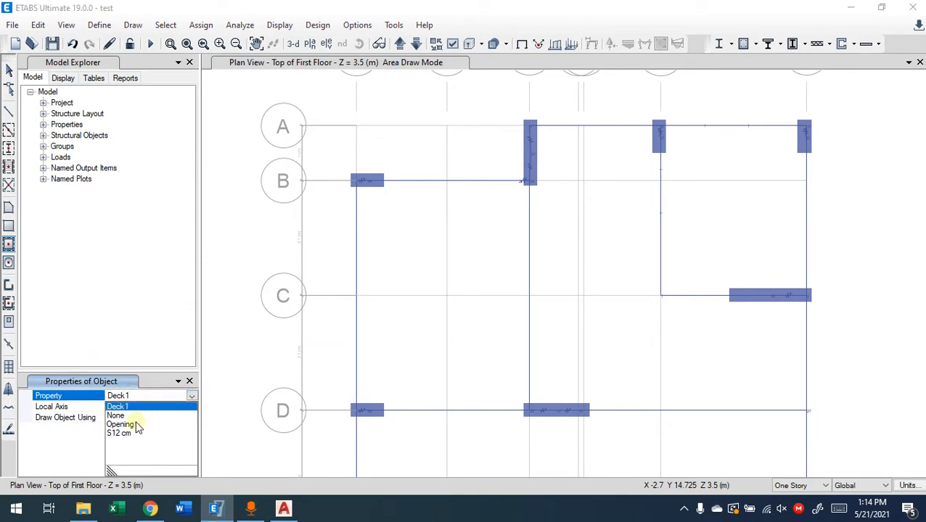
click(120, 433)
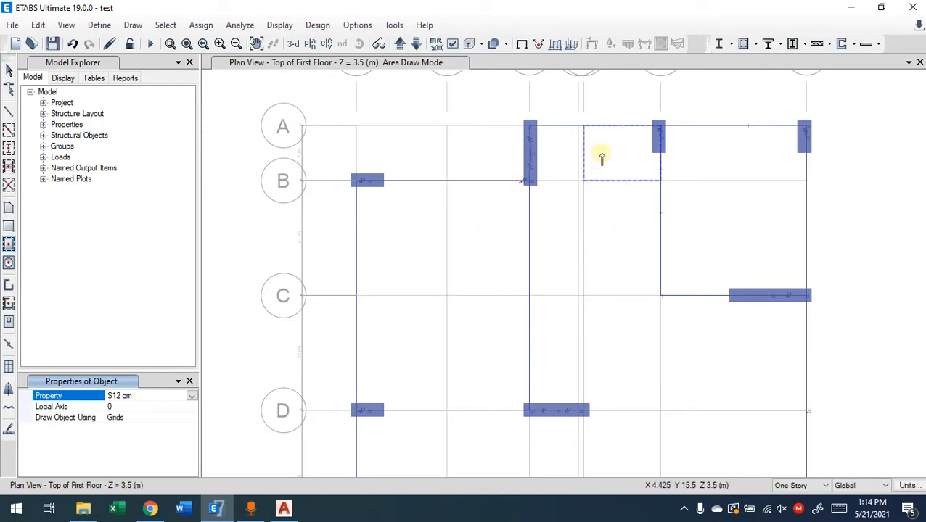
click(425, 234)
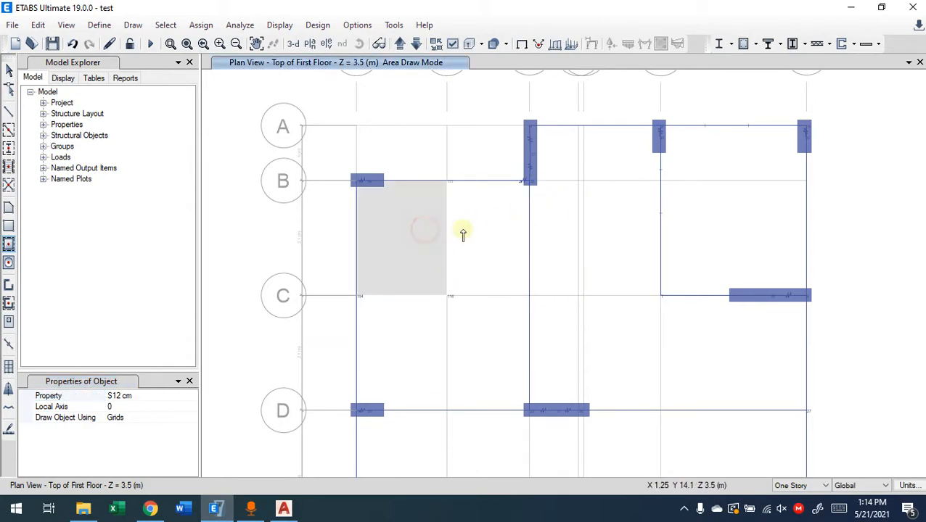
Quick-draw S12 cm floor slabs in the three remaining grid bays between gridlines 1 and 3, from B to D
click(478, 230)
click(470, 331)
click(427, 332)
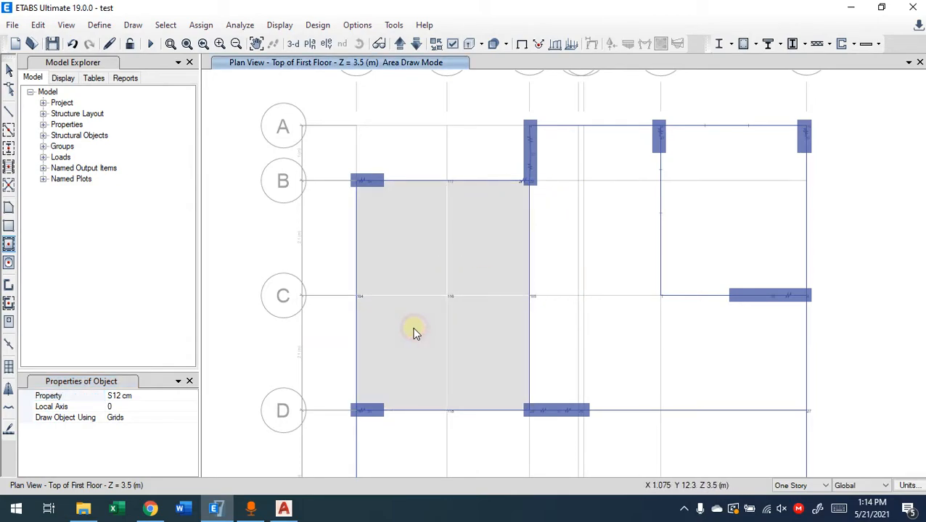
key(Escape)
Select the four bay slabs, check the Merge Shells preview without merging, and delete the four slabs
mouse_move(476, 246)
mouse_down()
mouse_move(442, 313)
mouse_move(413, 341)
mouse_up()
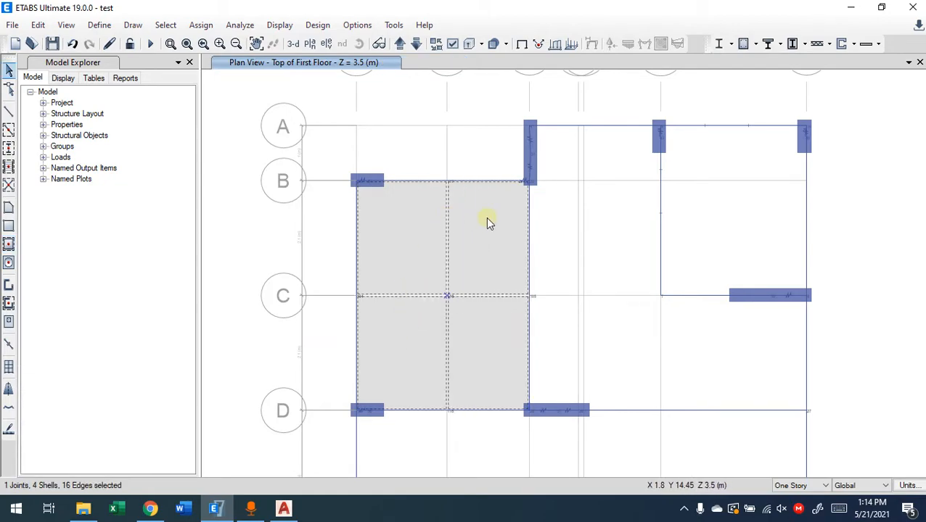
click(37, 25)
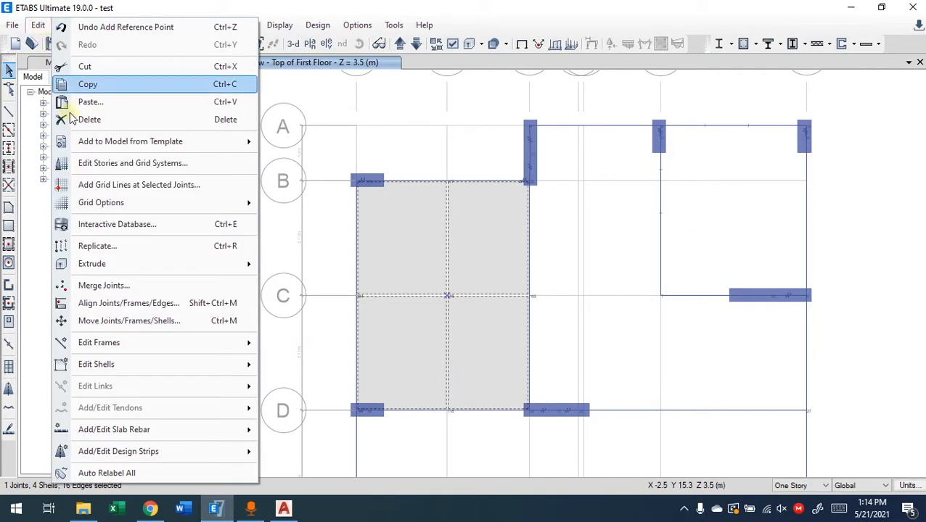
mouse_move(194, 373)
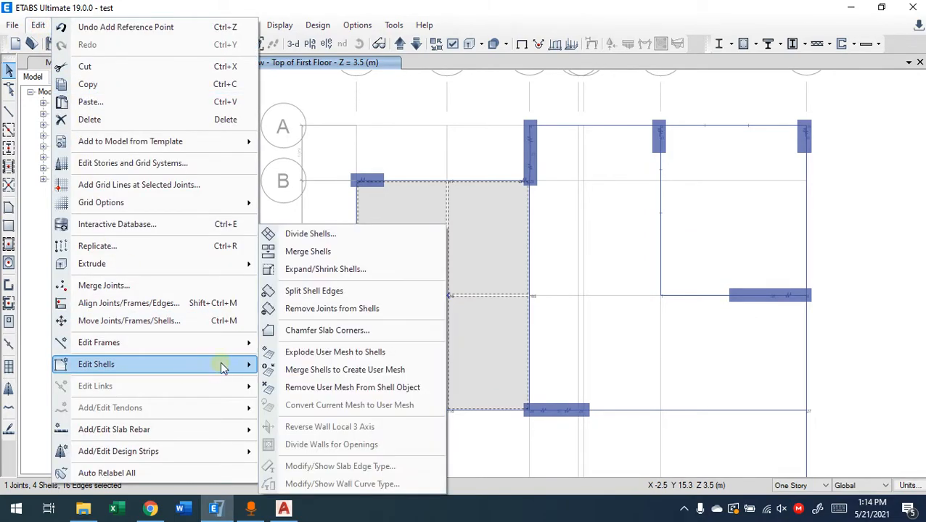
click(340, 253)
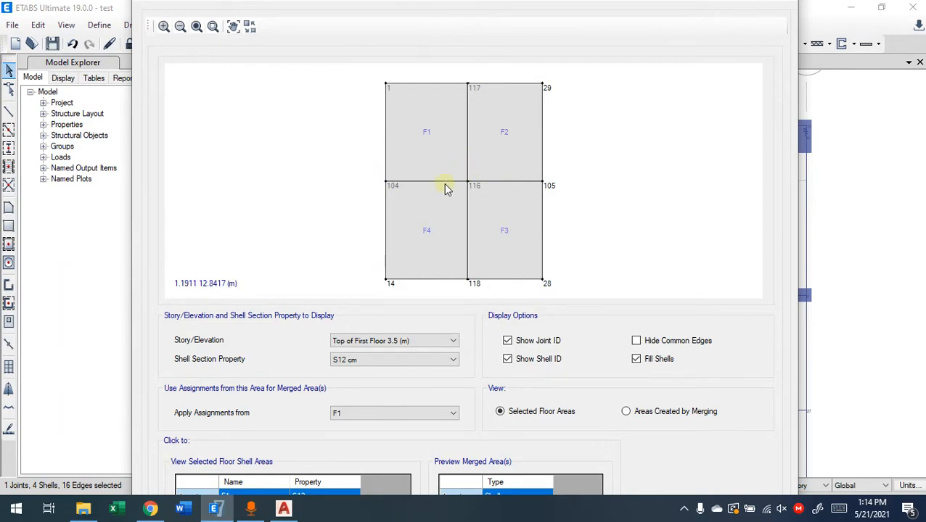
drag(376, 6, 378, 98)
click(786, 82)
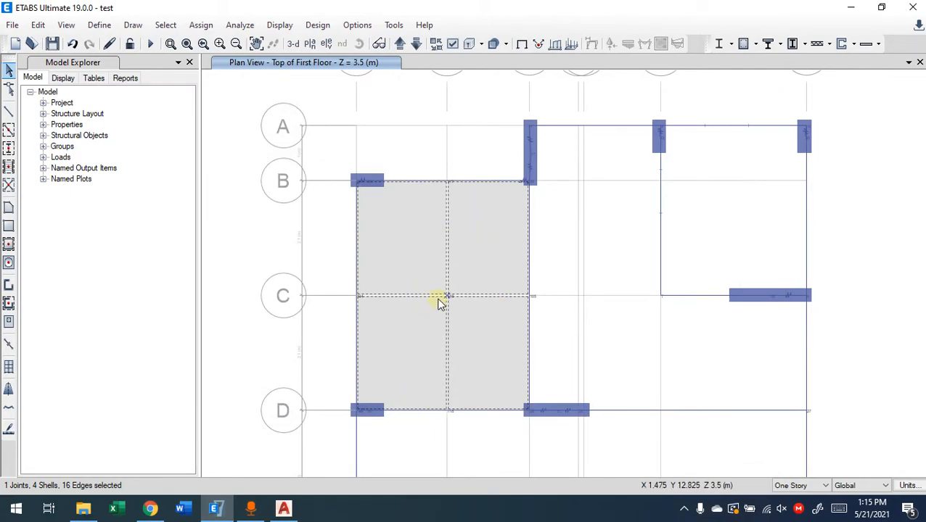
key(Delete)
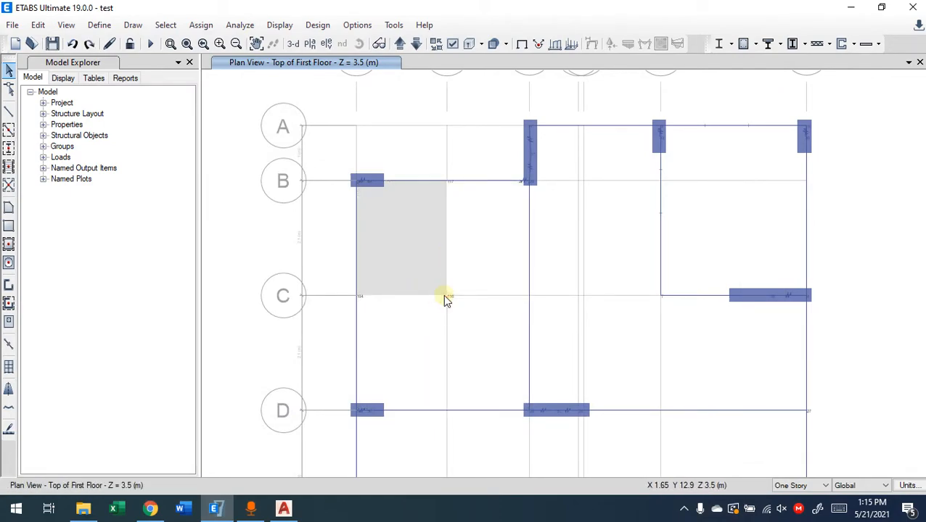
Try a rectangular S12 cm floor slab about 1.775 m by 1.575 m from grid point 1-B, and undo it
click(10, 227)
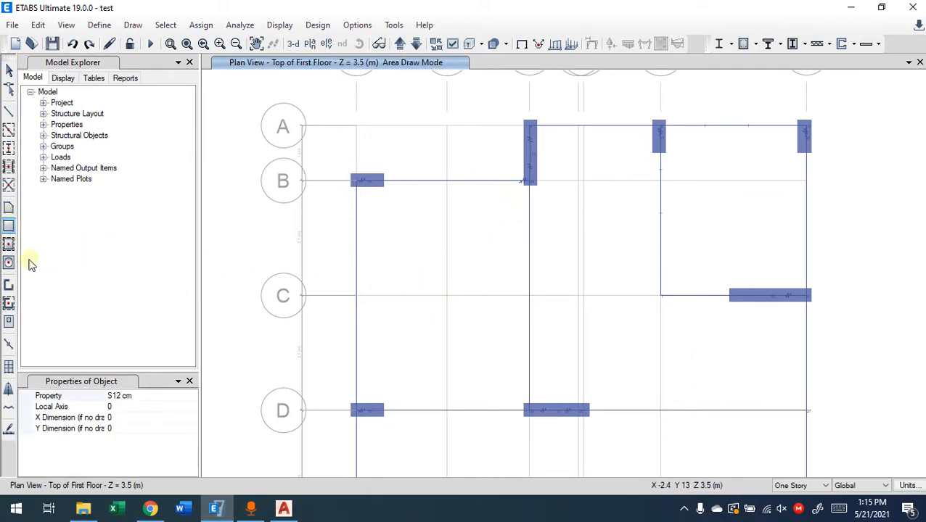
click(10, 210)
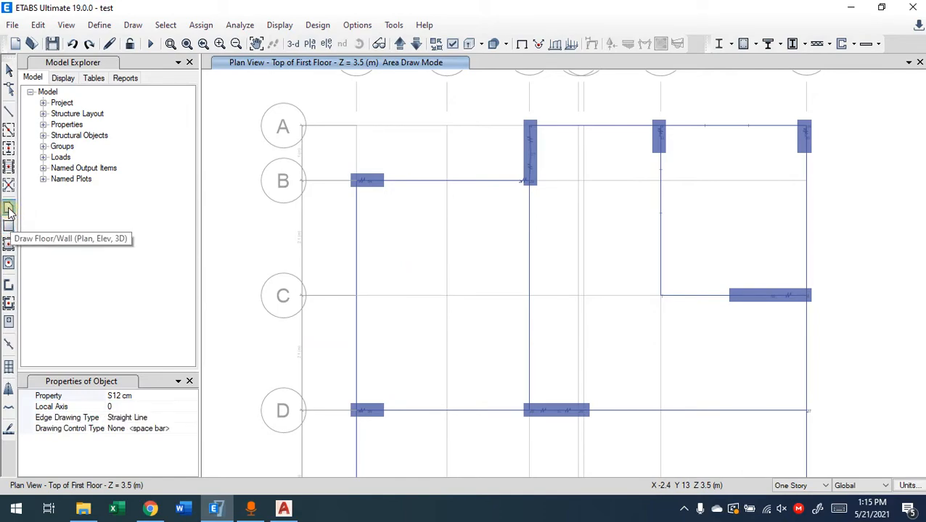
click(8, 226)
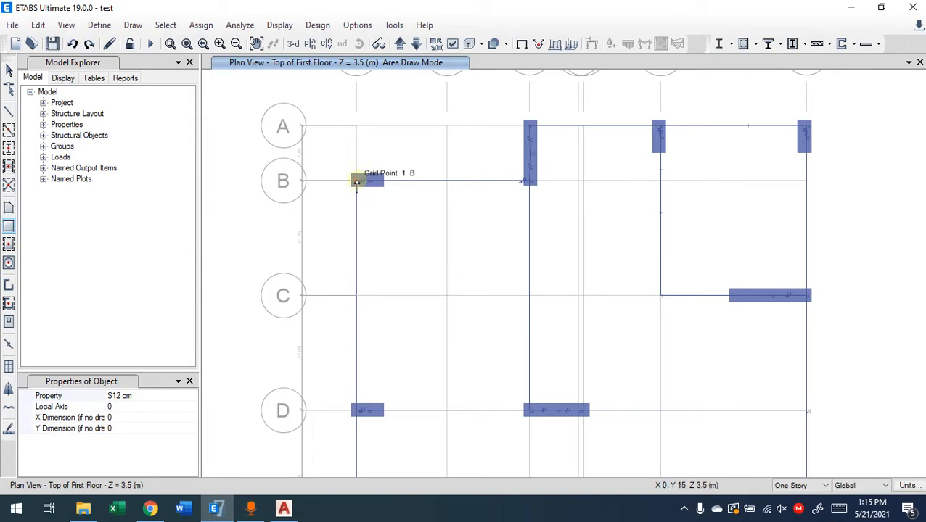
scroll(356, 181, up, 10)
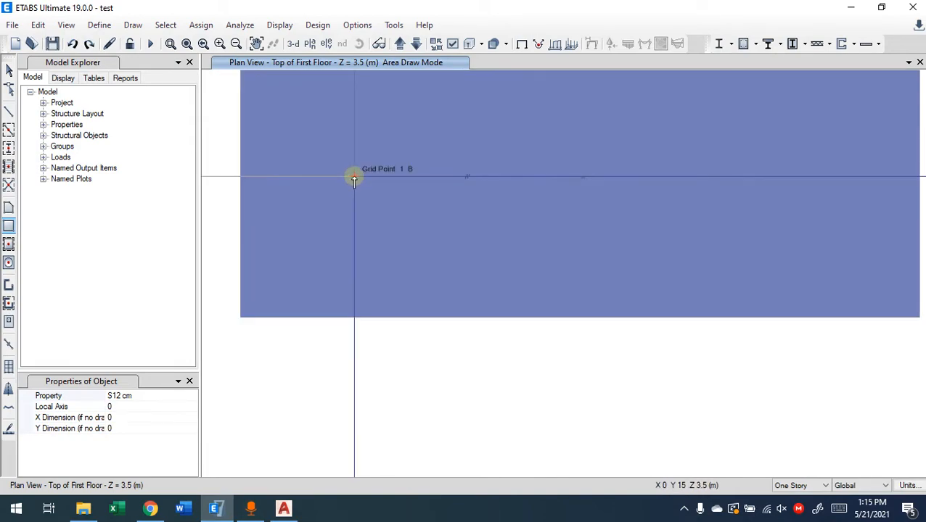
scroll(354, 178, down, 10)
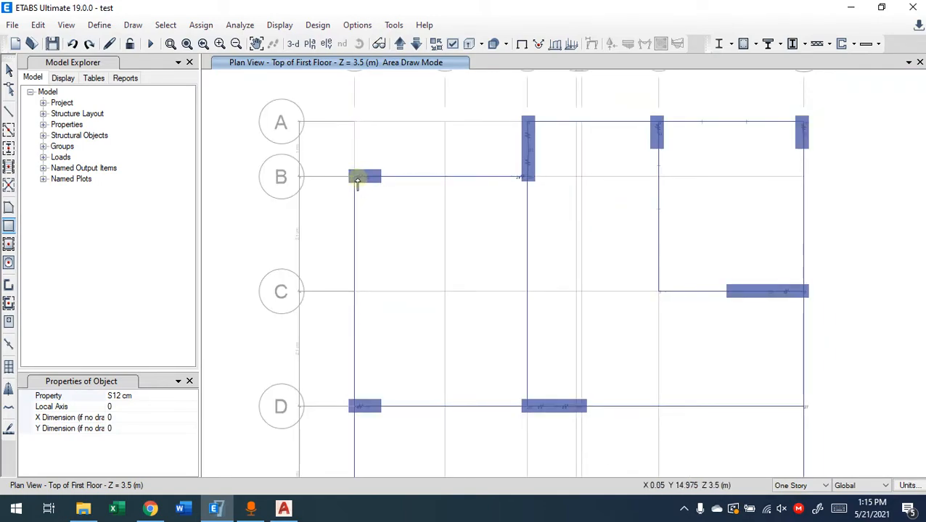
click(354, 177)
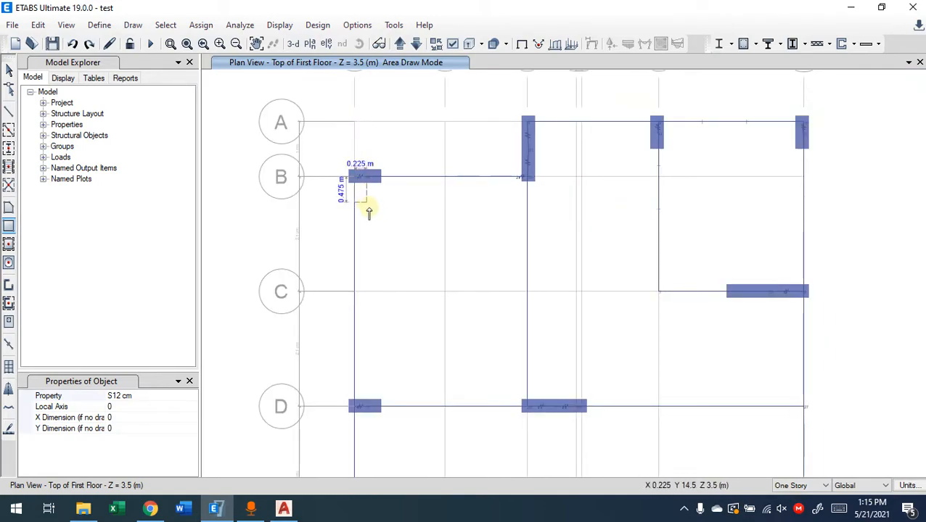
click(452, 263)
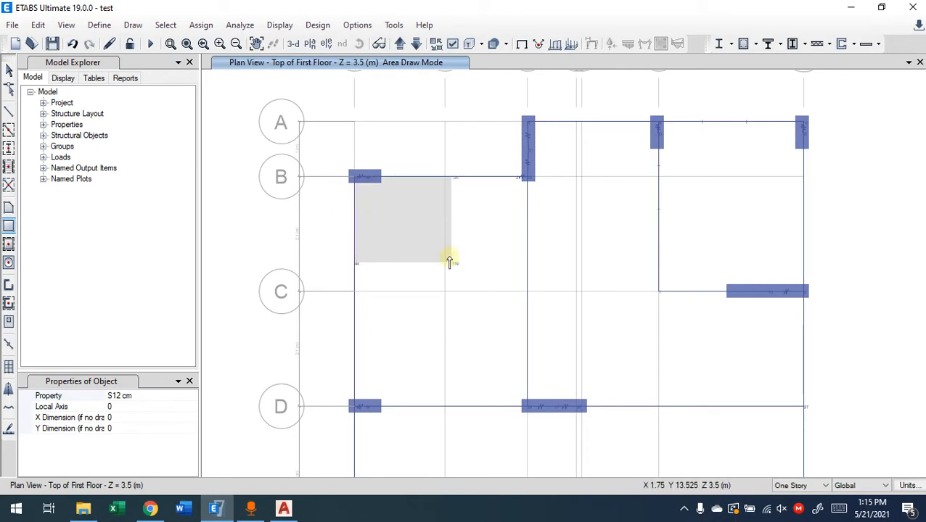
key(ctrl+z)
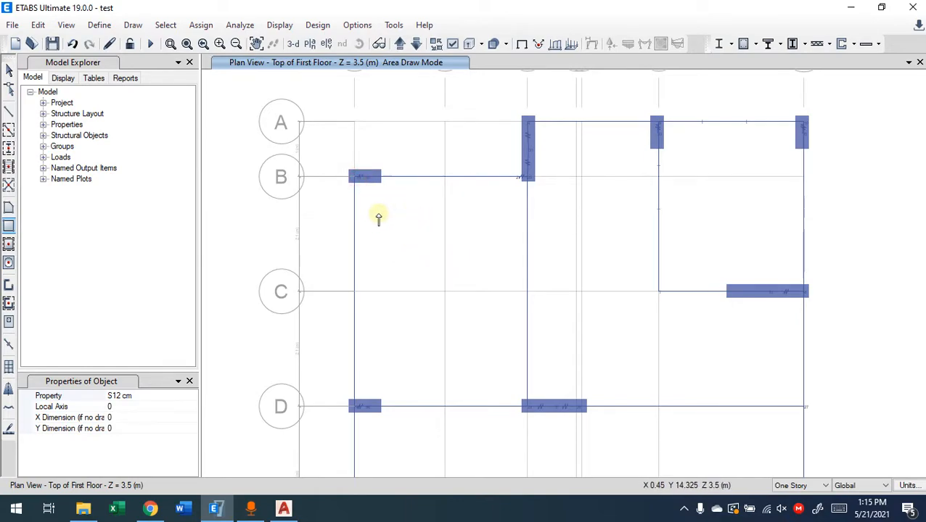
Draw rectangular S12 cm slabs from grid point 1-B to 3-D and from grid point 6-A to 7-C
click(354, 179)
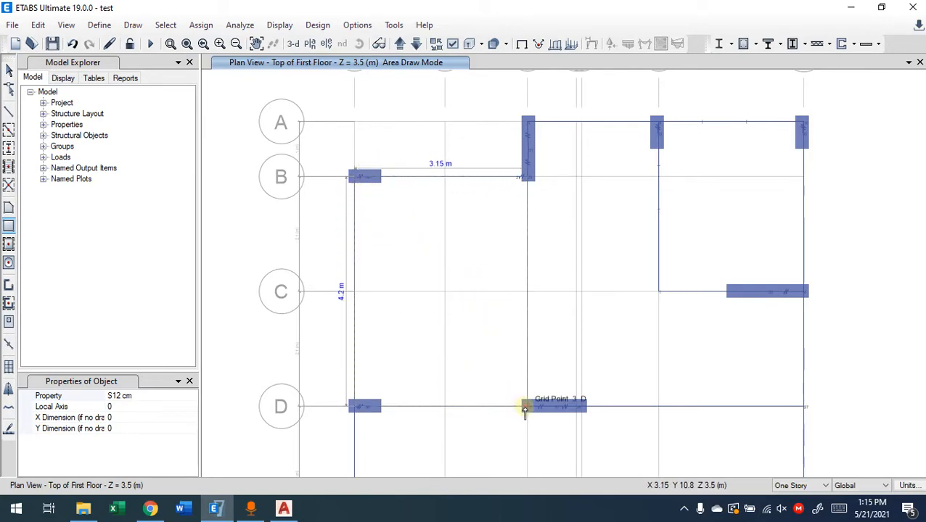
click(527, 407)
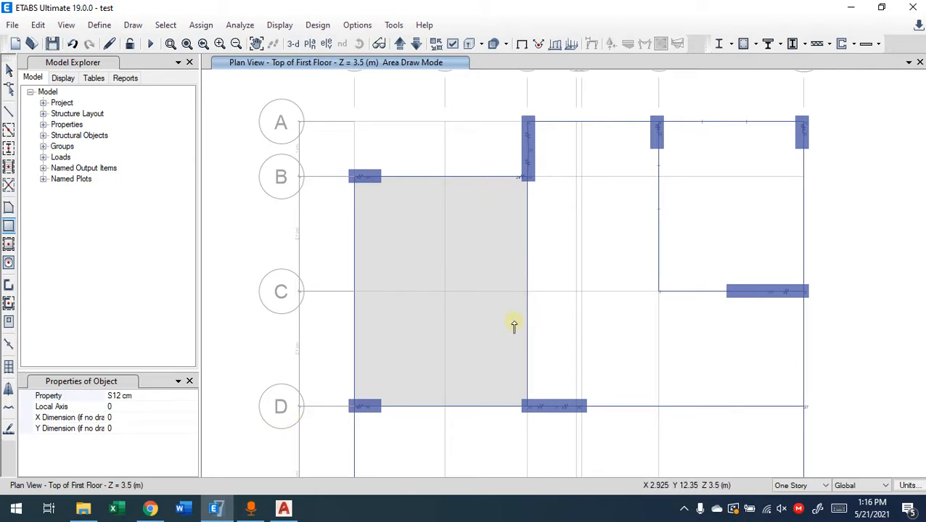
click(659, 121)
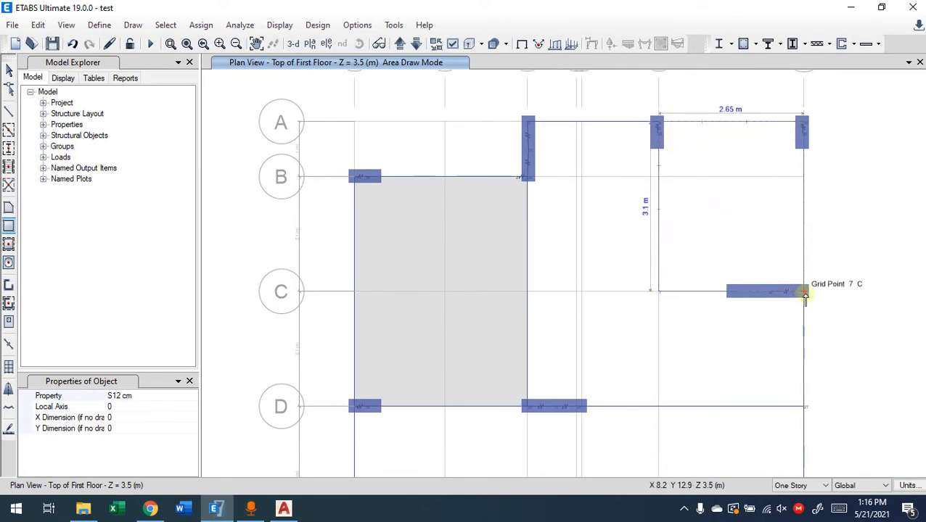
click(804, 293)
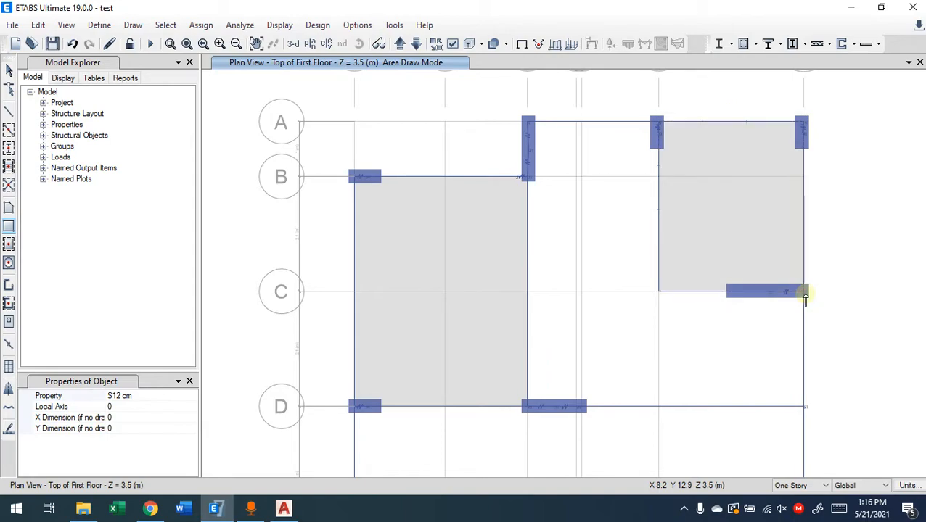
Draw rectangular S12 cm slabs from grid point 3-A to 6-D and from grid point 7-C to 6-D
click(528, 125)
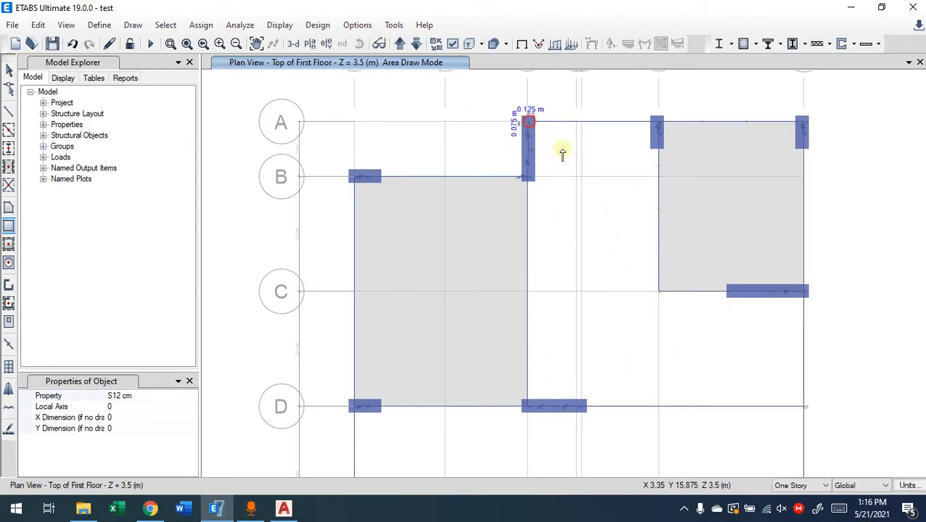
click(656, 408)
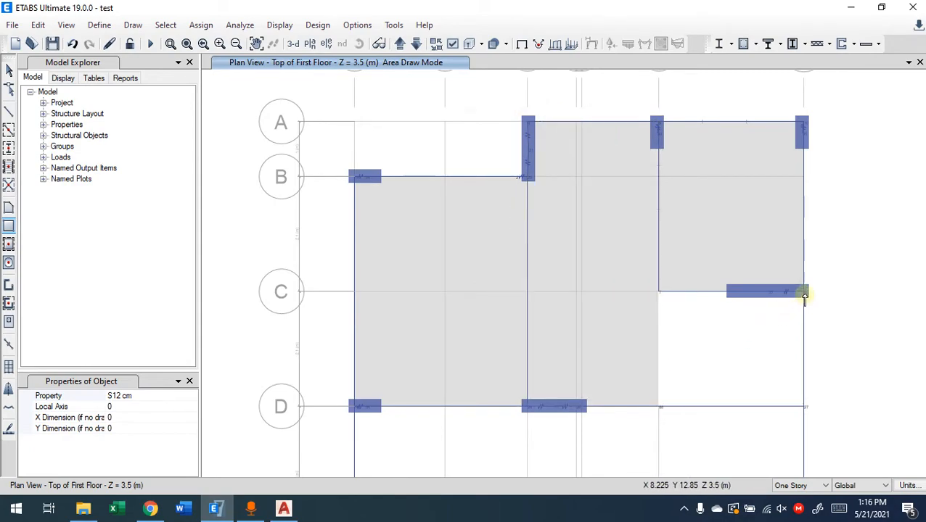
click(804, 292)
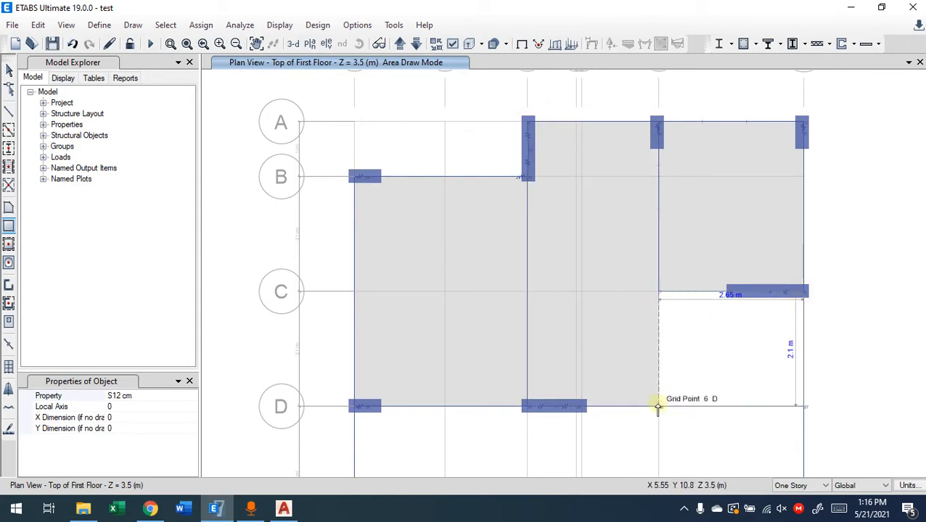
click(658, 407)
key(Escape)
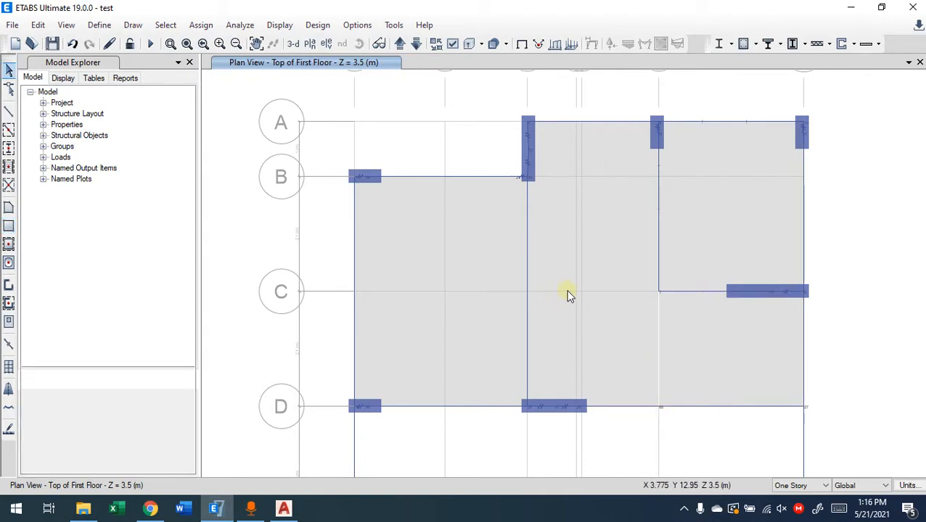
Select the two adjoining slabs between 3-A and 7-D to inspect their edges, clear the selection, and undo both slabs
click(693, 313)
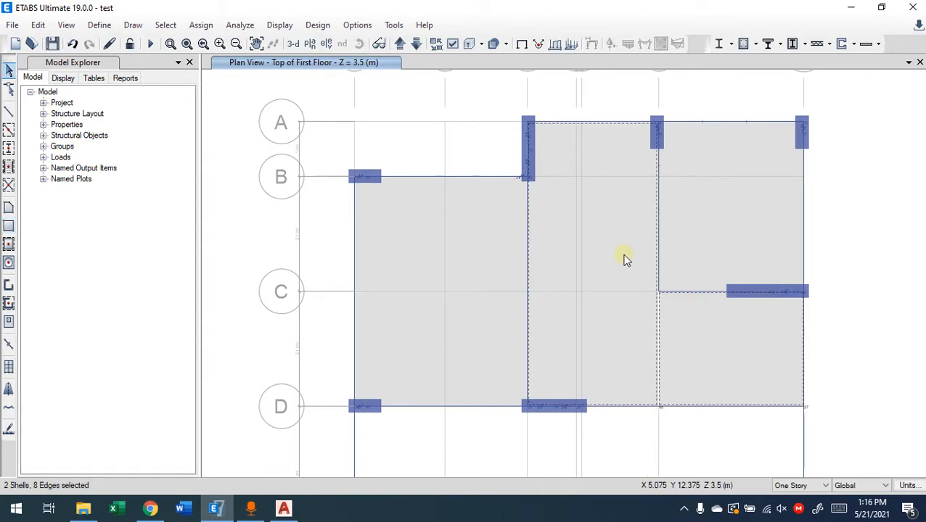
key(Escape)
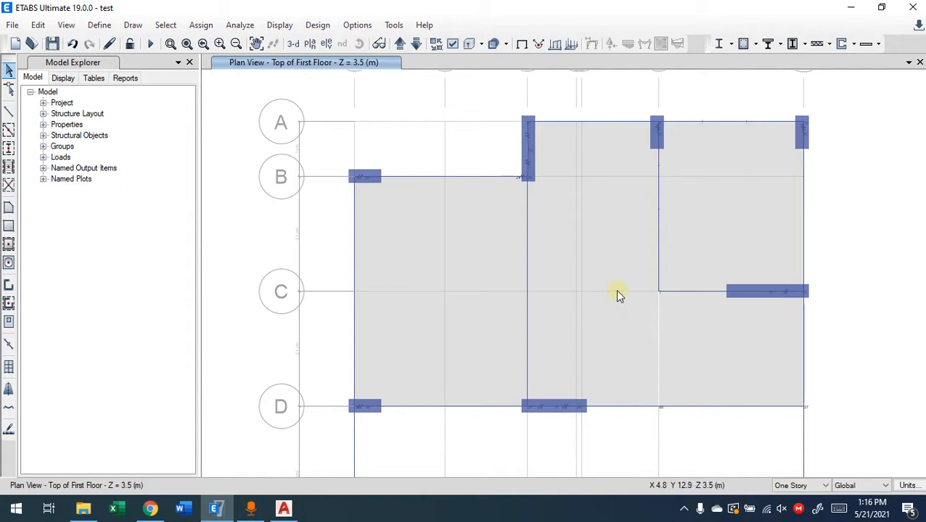
key(ctrl+z)
key(ctrl+z)
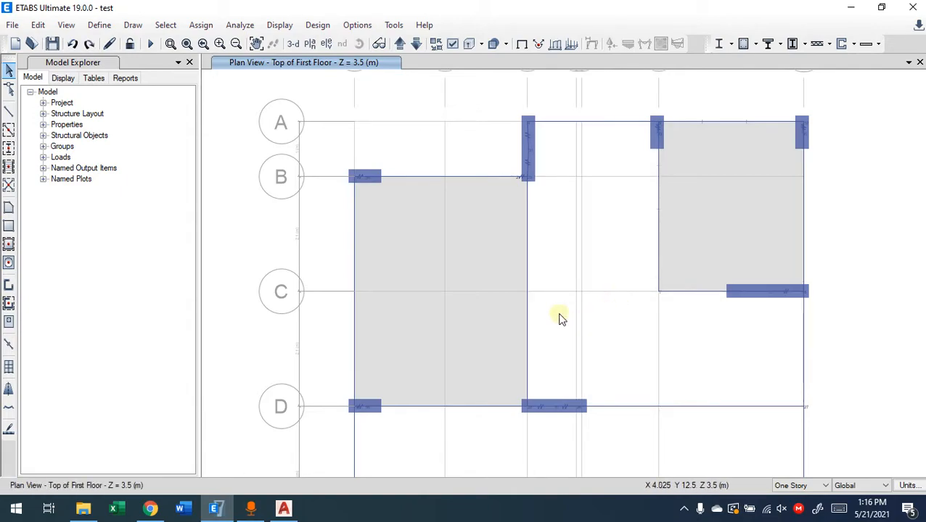
Draw one L-shaped S12 cm floor slab through grid points 3-A, 6-A, 6-C, 7-C, 7-D and 3-D, and select it
click(9, 209)
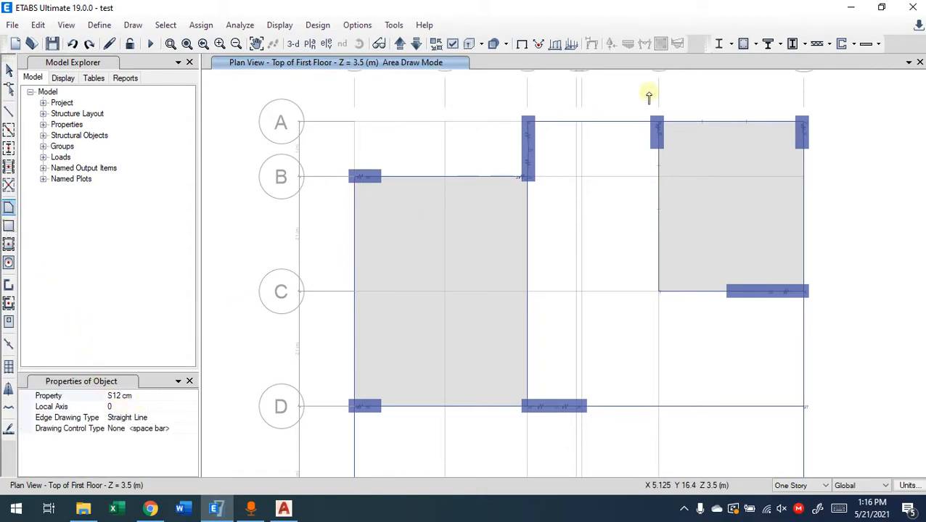
click(529, 121)
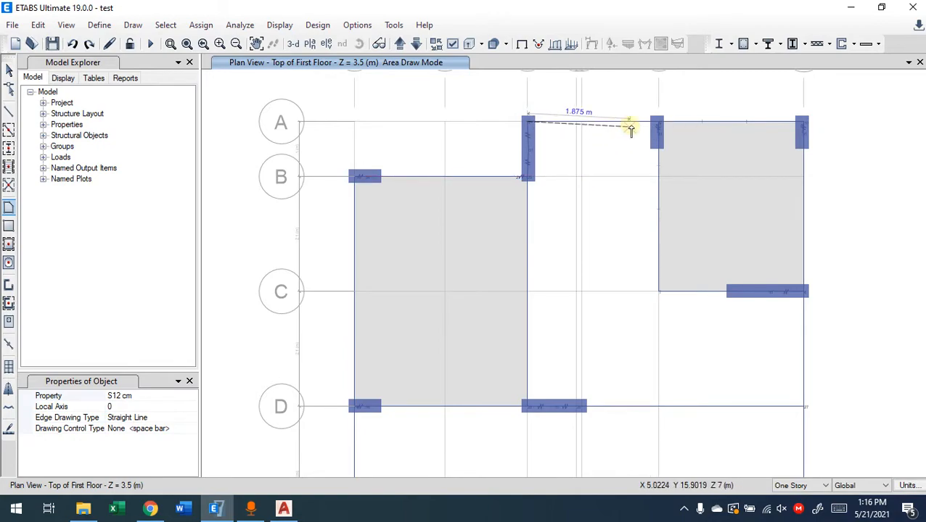
click(659, 122)
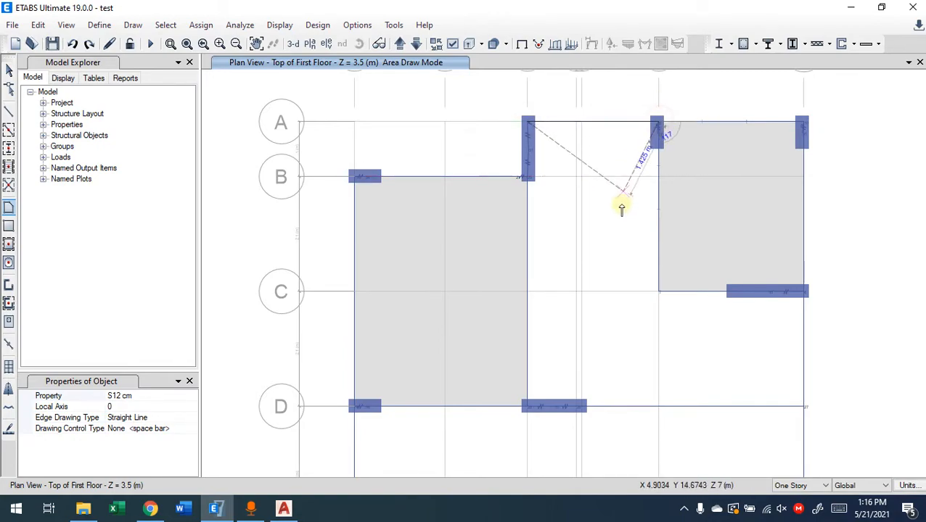
click(658, 292)
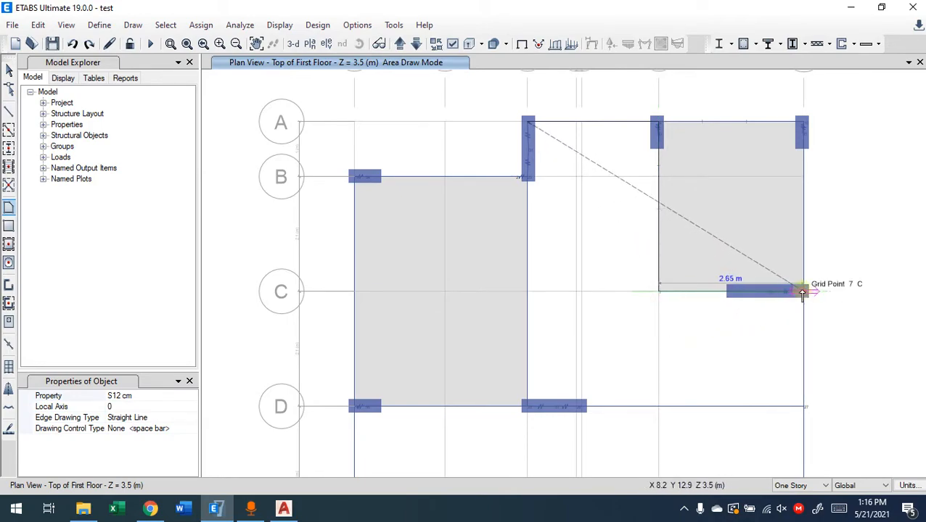
click(803, 292)
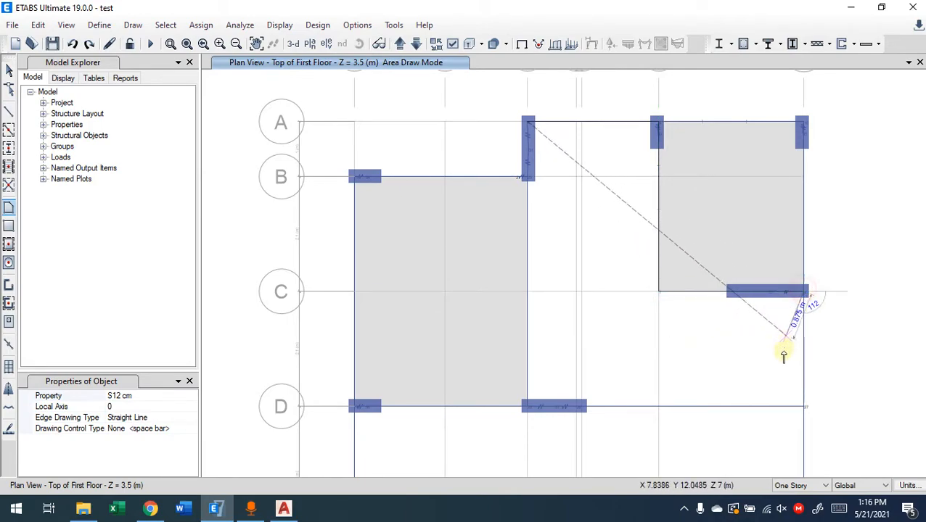
click(803, 404)
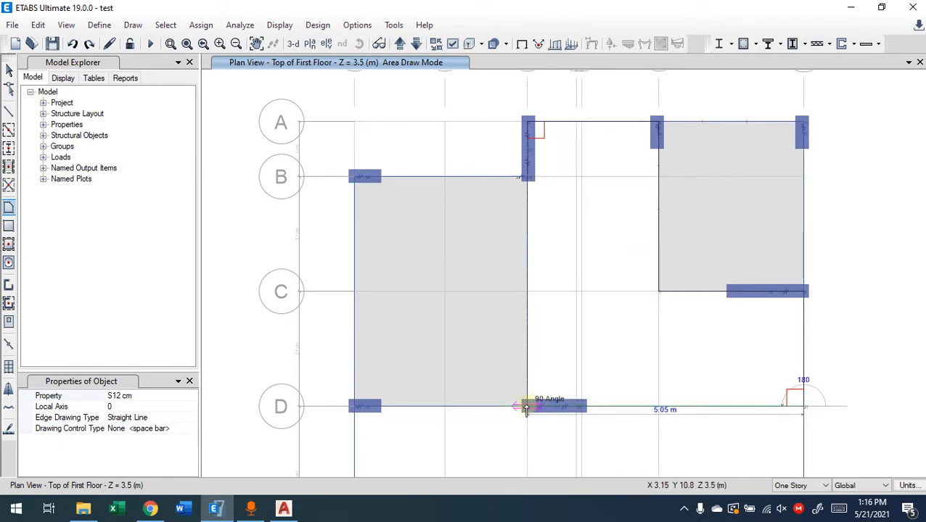
click(527, 407)
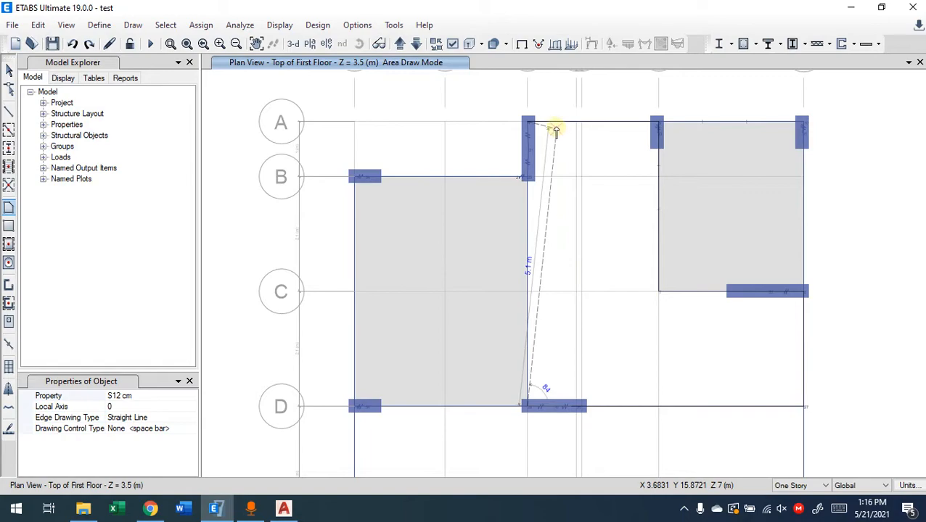
click(527, 122)
key(Return)
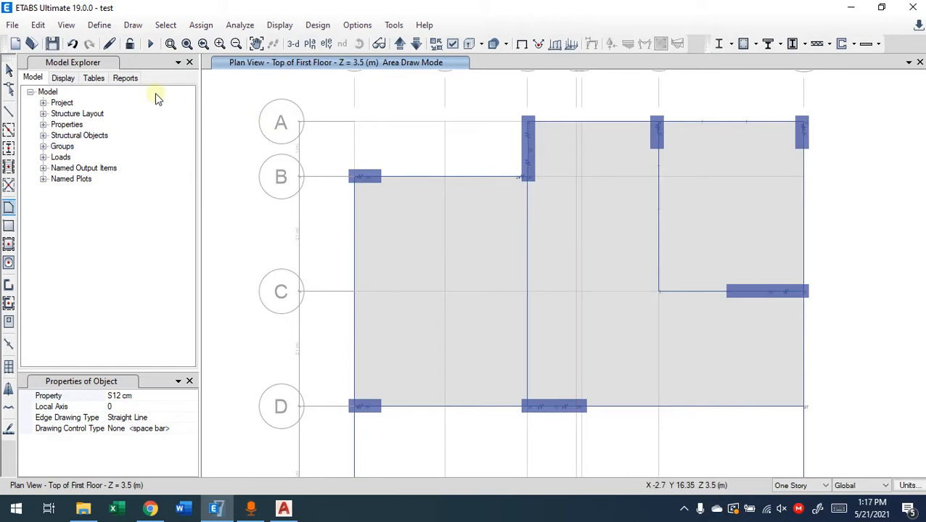
click(9, 69)
click(620, 261)
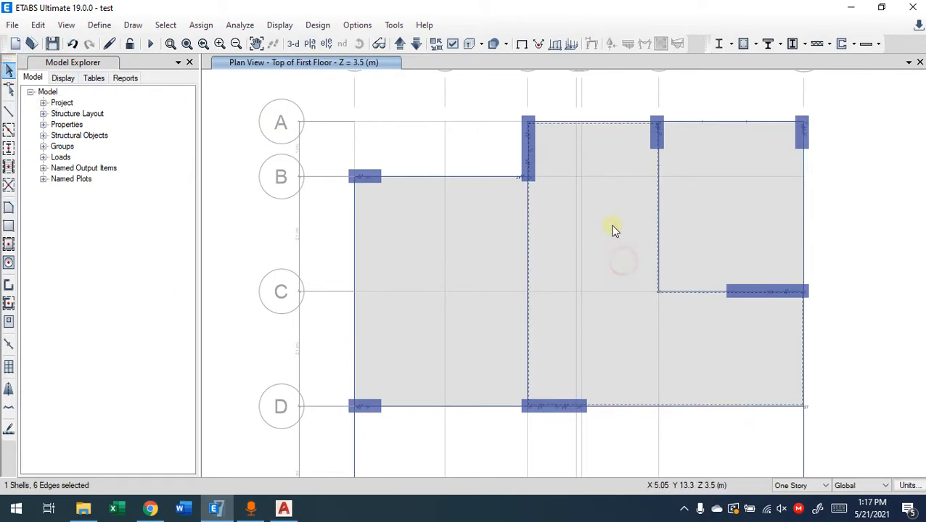
Select the three floor slabs on the plan to inspect their edges, and clear the selection
click(10, 92)
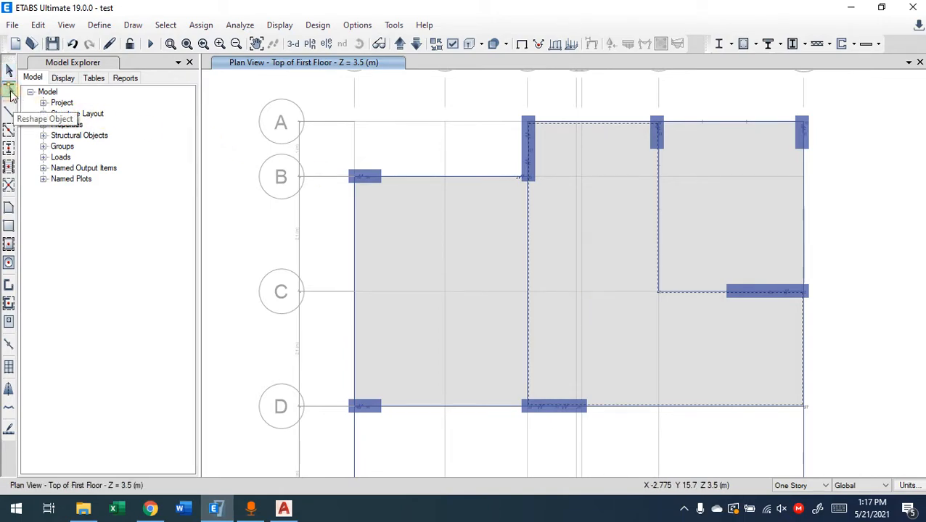
click(9, 70)
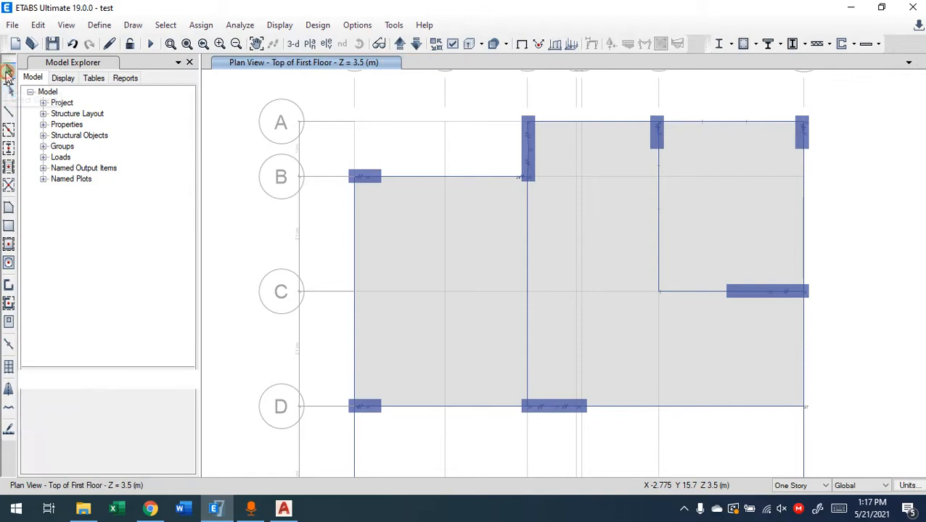
click(688, 275)
click(573, 266)
click(456, 282)
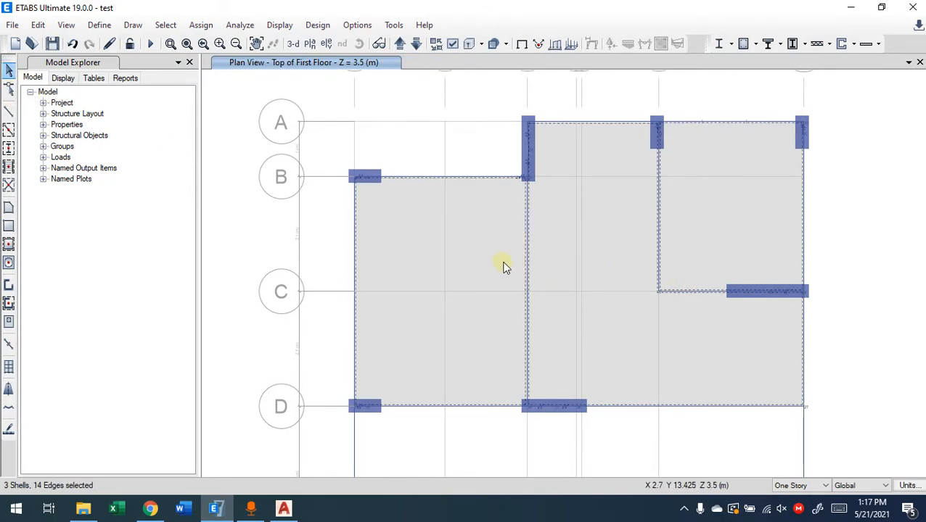
key(Escape)
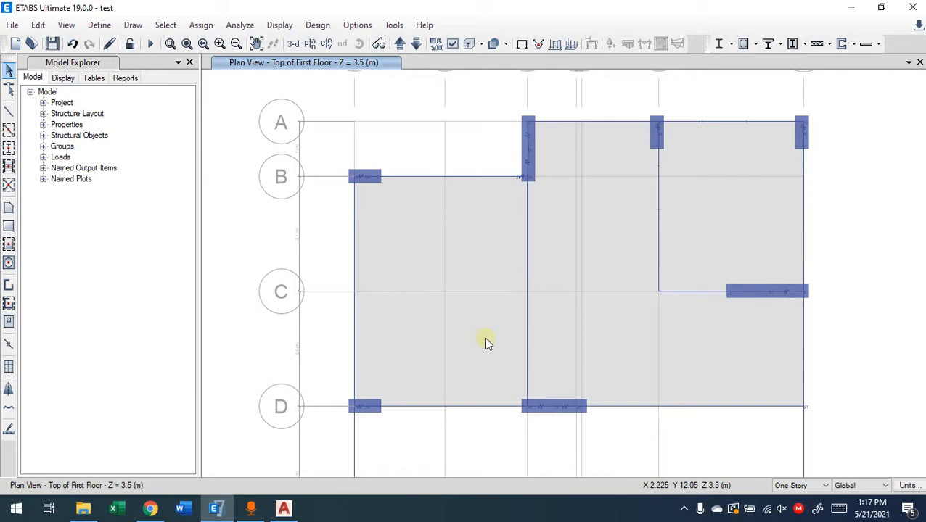
Try reshaping the slab between 1-B and 3-D by stretching its grid line B edge to grid line A, and undo it
click(9, 90)
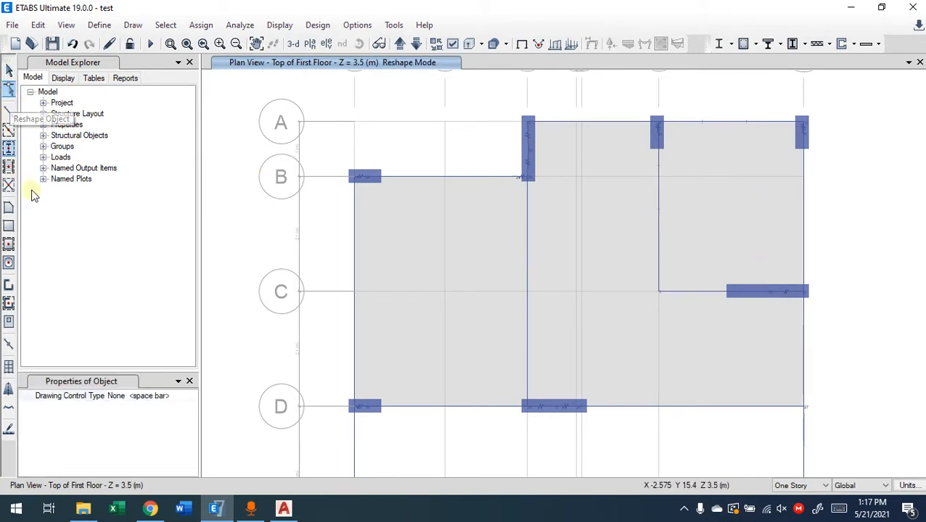
click(476, 264)
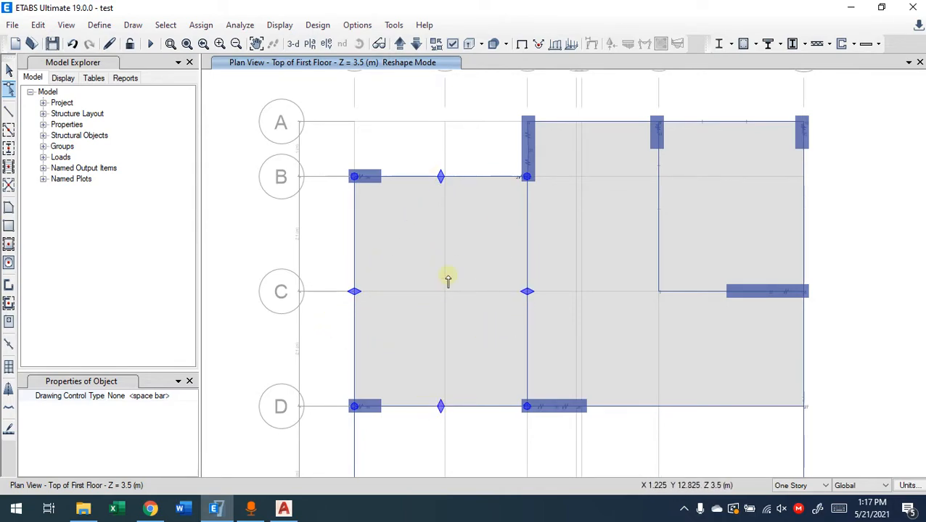
drag(439, 176, 438, 123)
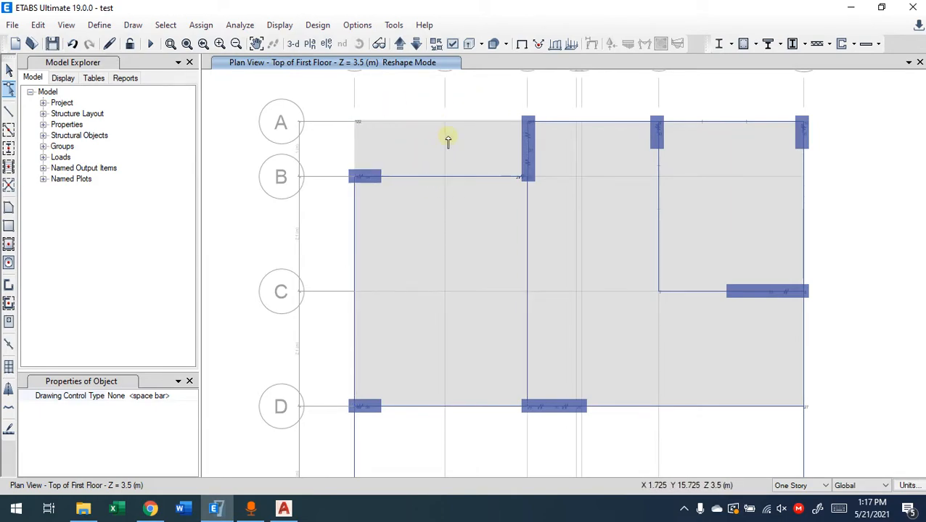
key(ctrl+z)
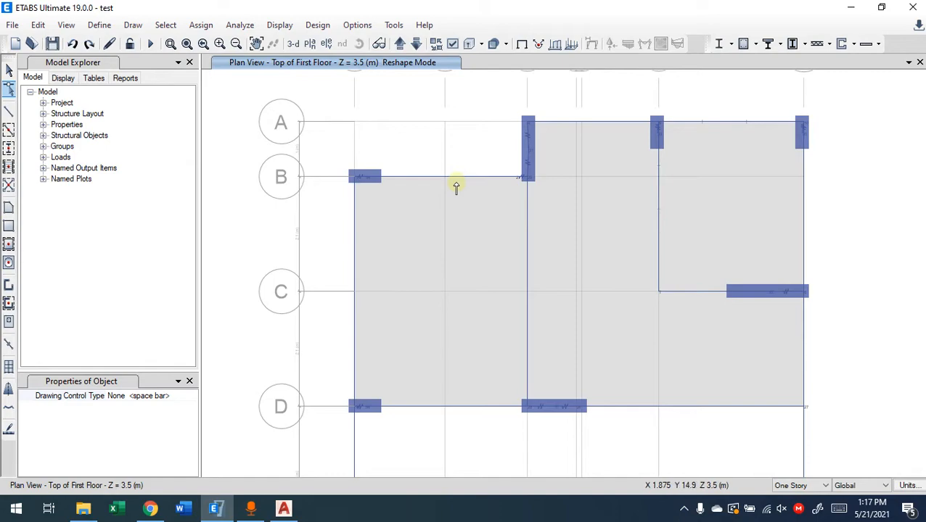
Show the reshape handles of the L-shaped slab to examine its editable corners and edges, and release the slab
click(9, 87)
click(635, 305)
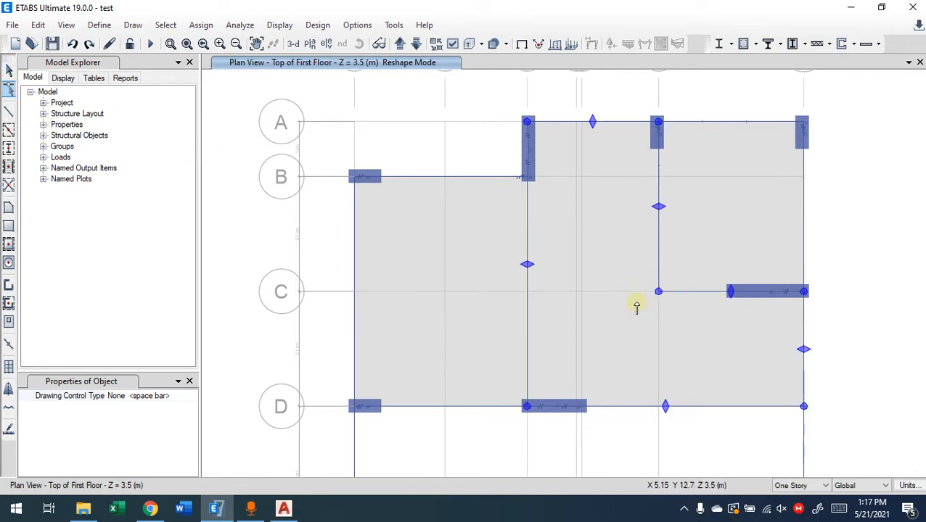
mouse_move(662, 206)
mouse_down()
mouse_move(717, 207)
mouse_move(658, 207)
mouse_up()
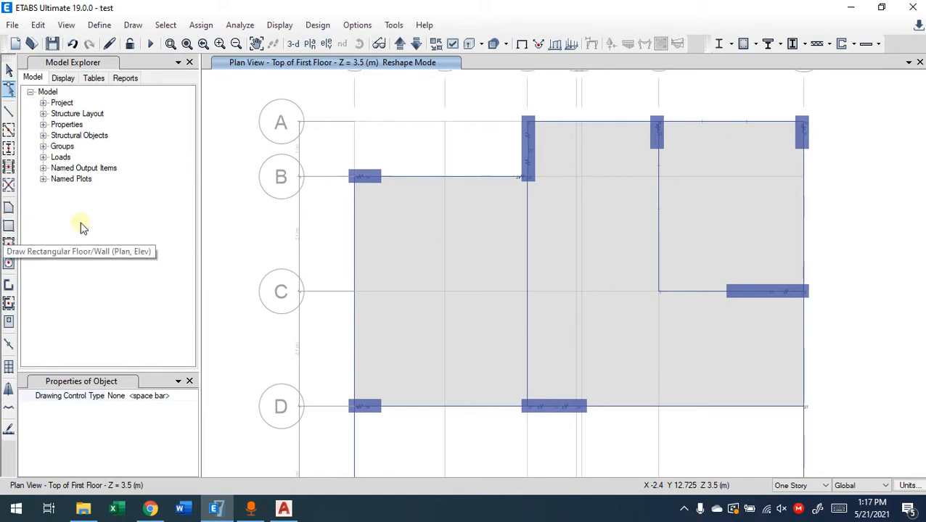
middle_drag(833, 398, 808, 271)
scroll(790, 284, down, 5)
middle_drag(762, 291, 628, 289)
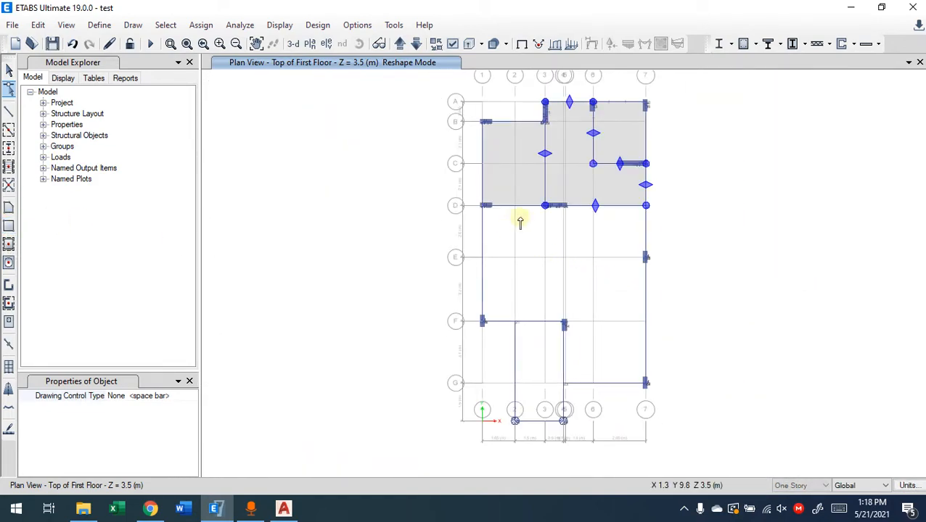
click(535, 283)
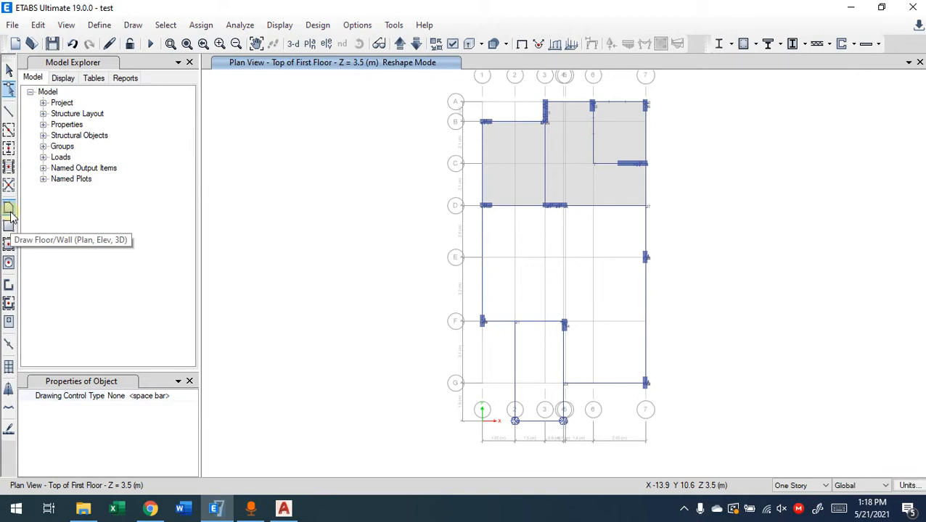
Inspect how the beam and slab meet at column 1-D by selecting them, and check the outline of the slab between 1-B and 3-D
click(9, 209)
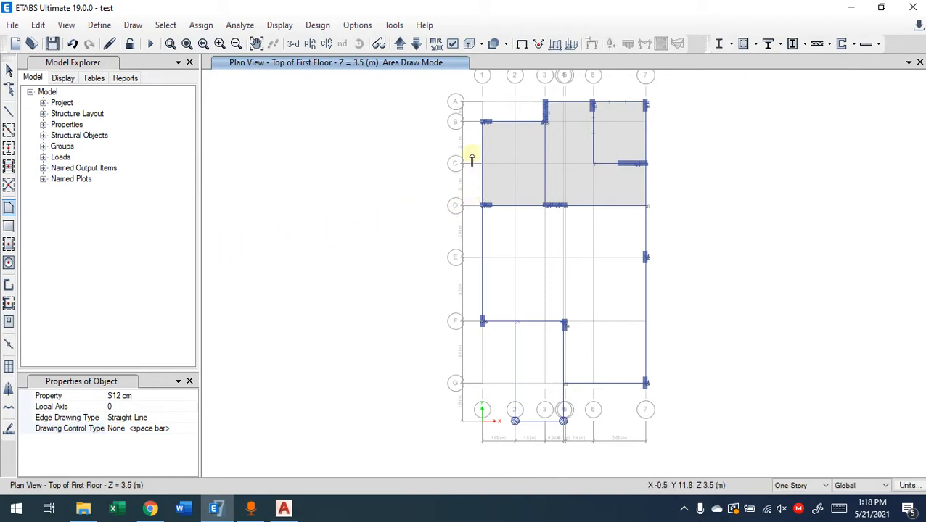
scroll(472, 221, up, 5)
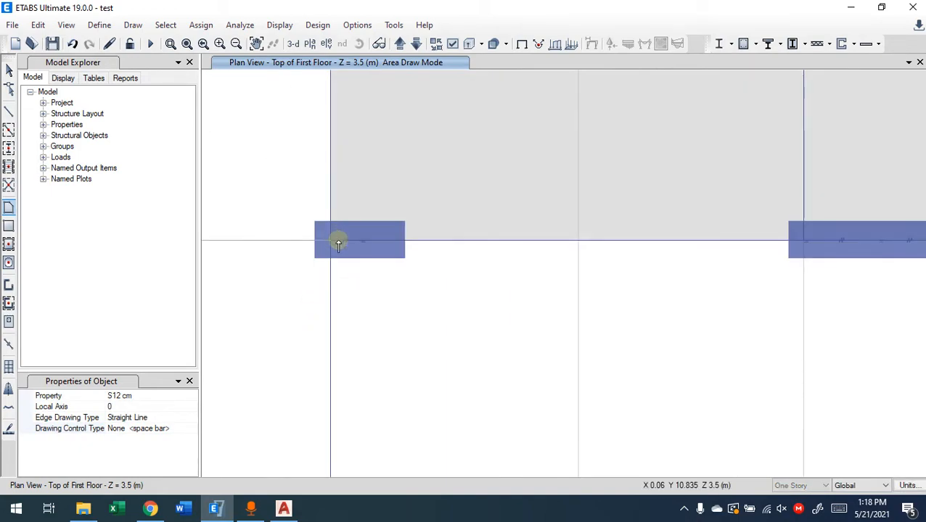
key(Escape)
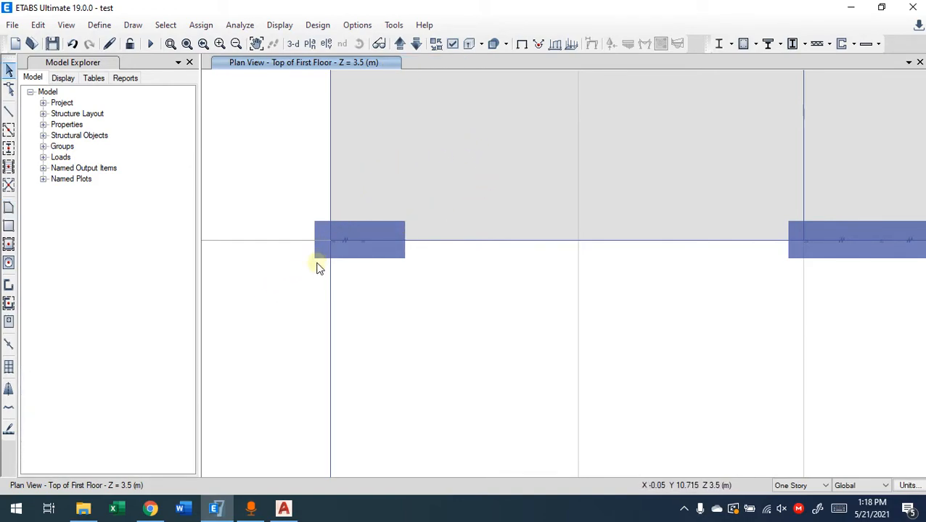
scroll(333, 244, up, 2)
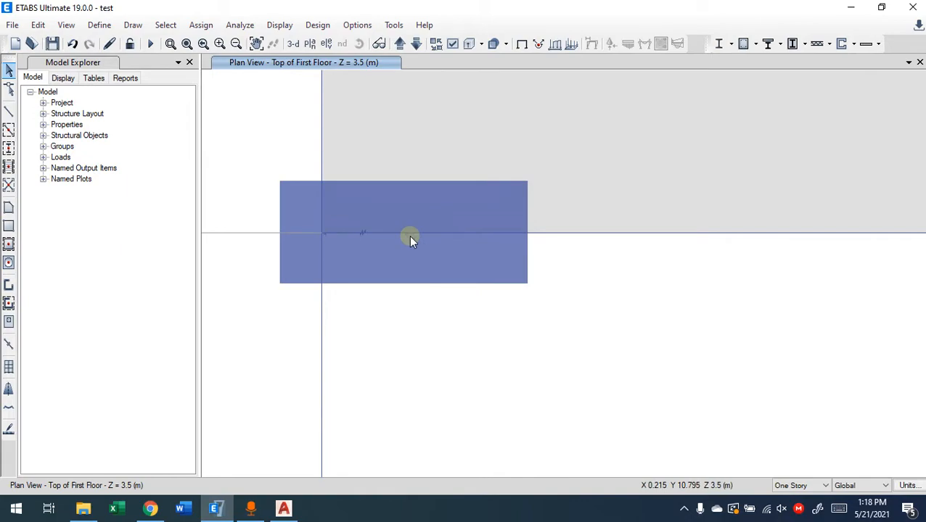
drag(652, 138, 541, 245)
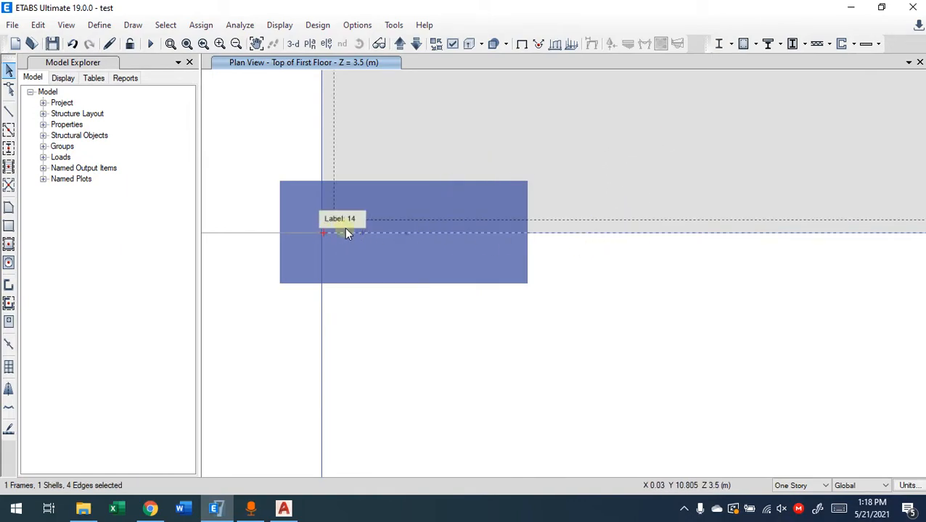
scroll(653, 324, up, 5)
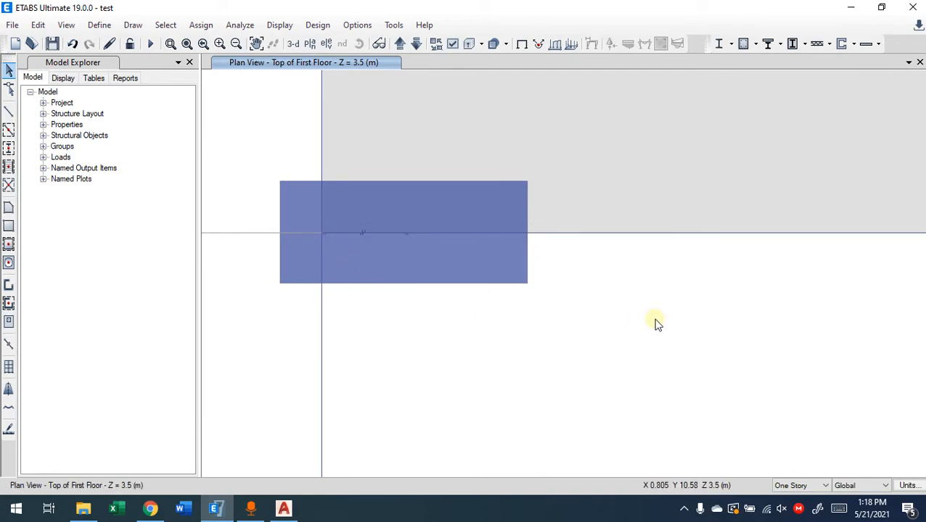
scroll(456, 315, down, 5)
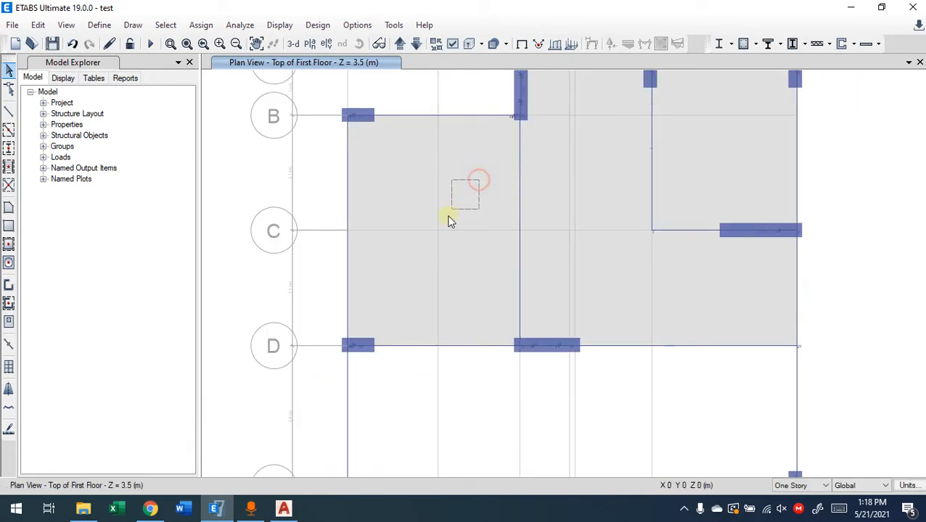
click(435, 212)
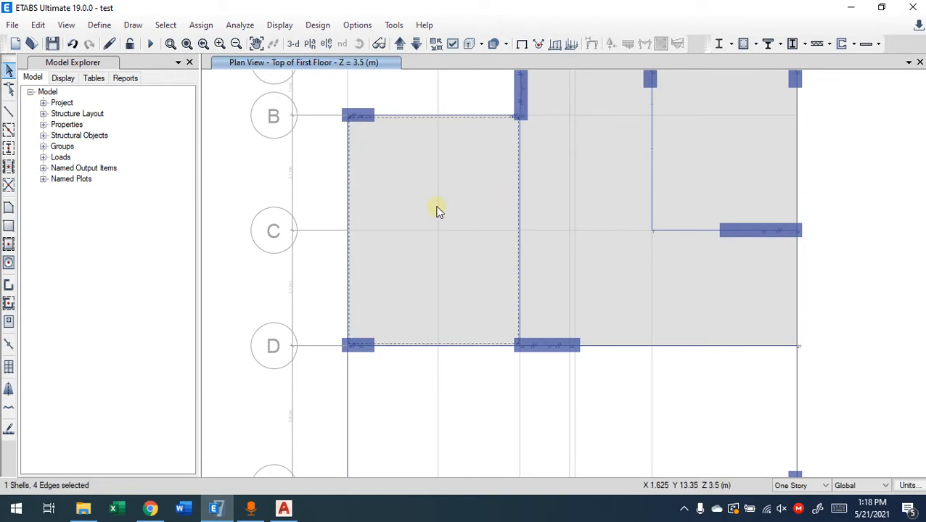
click(440, 205)
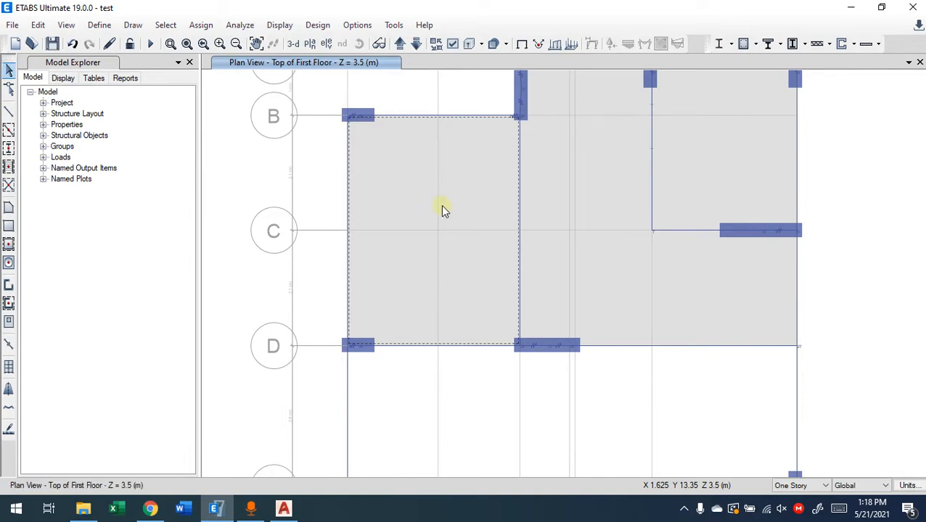
scroll(620, 326, down, 5)
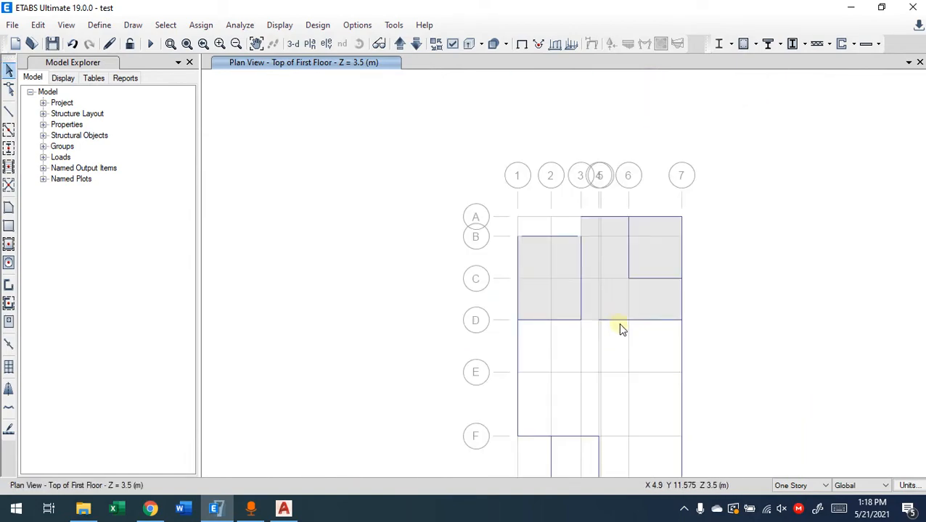
click(128, 25)
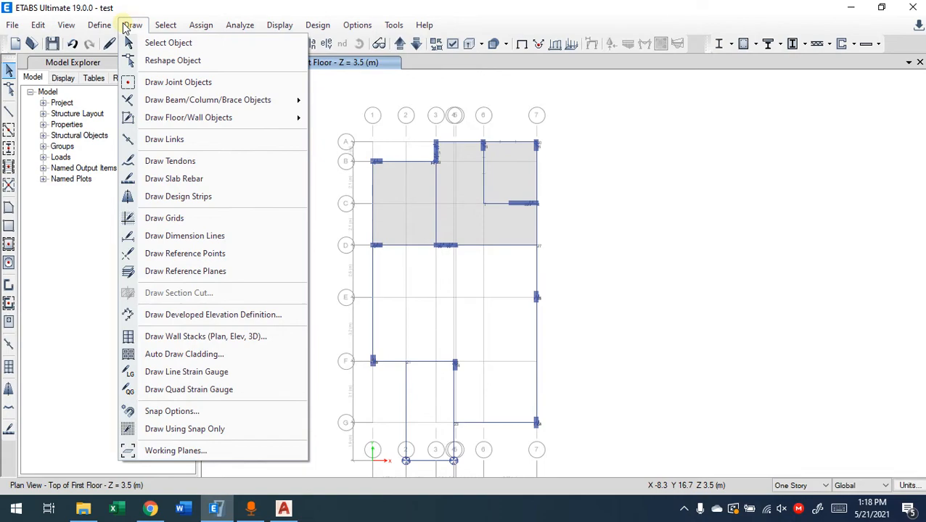
click(123, 28)
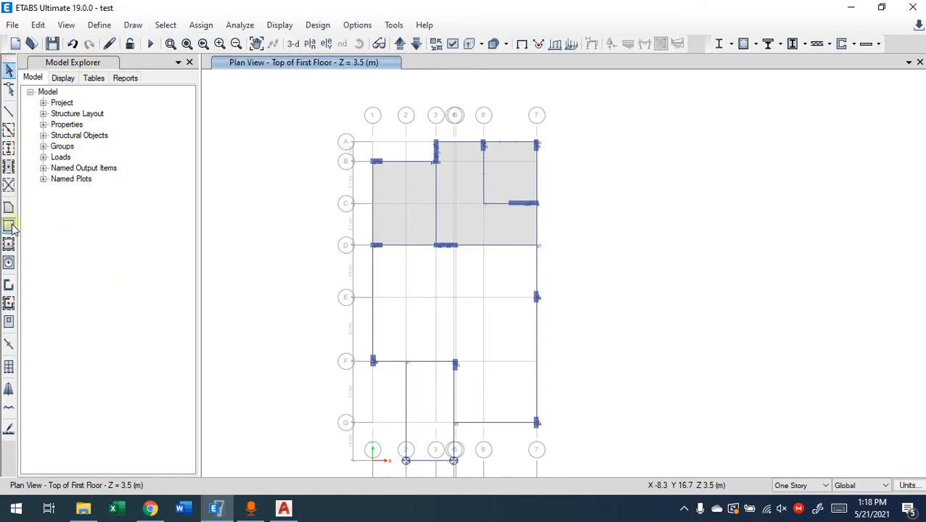
click(8, 265)
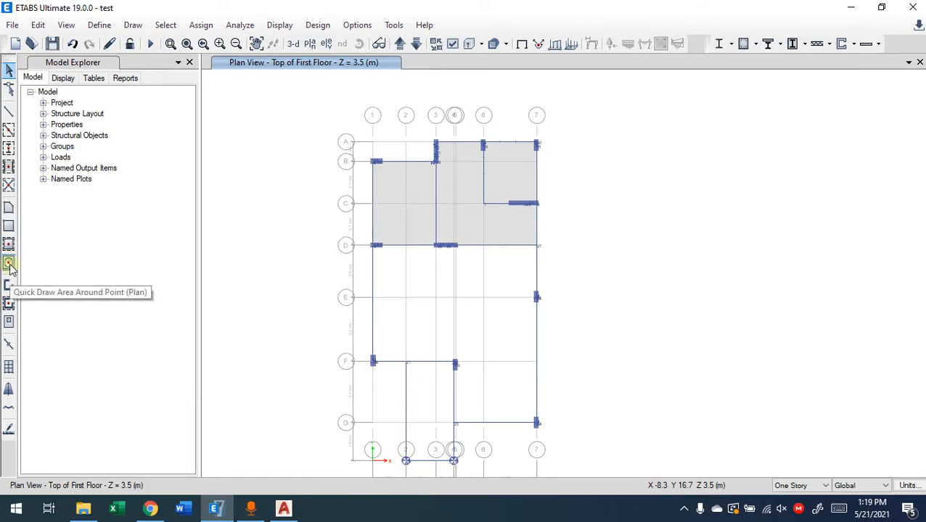
scroll(413, 207, up, 4)
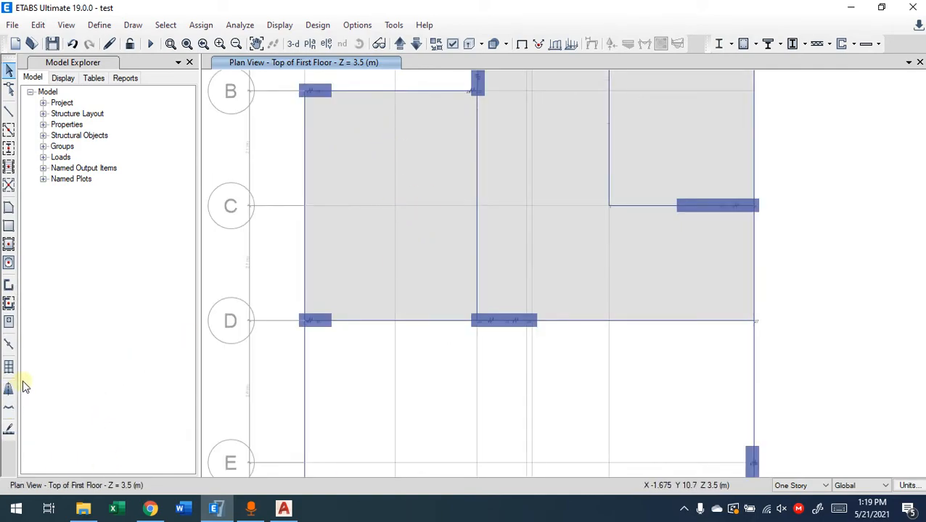
scroll(432, 319, down, 5)
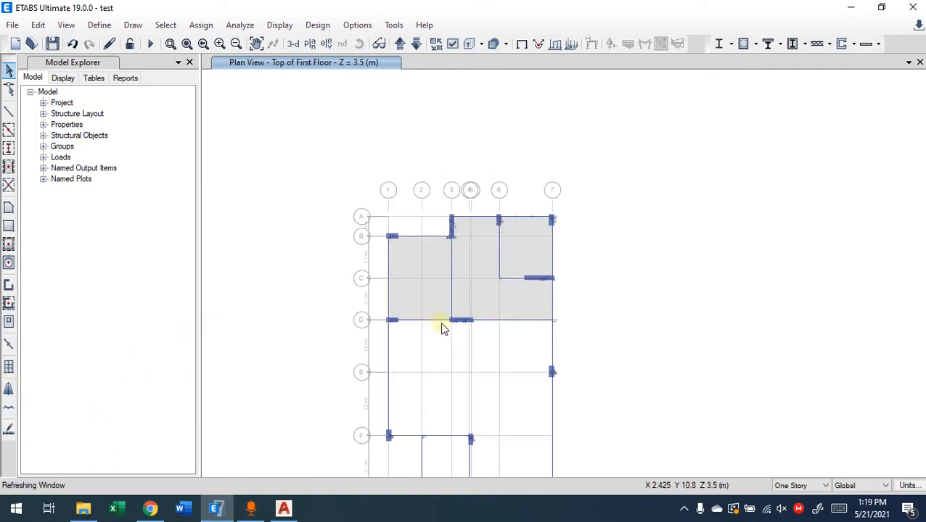
scroll(423, 316, up, 3)
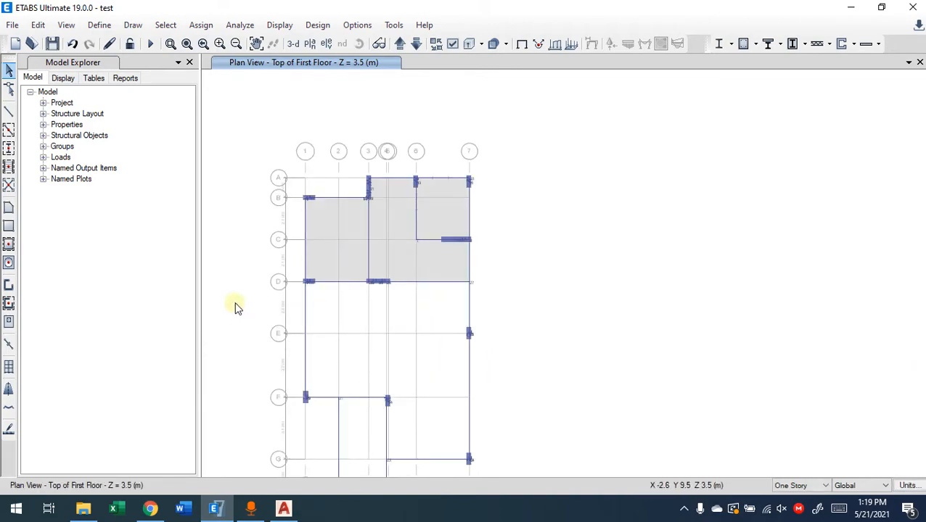
click(9, 245)
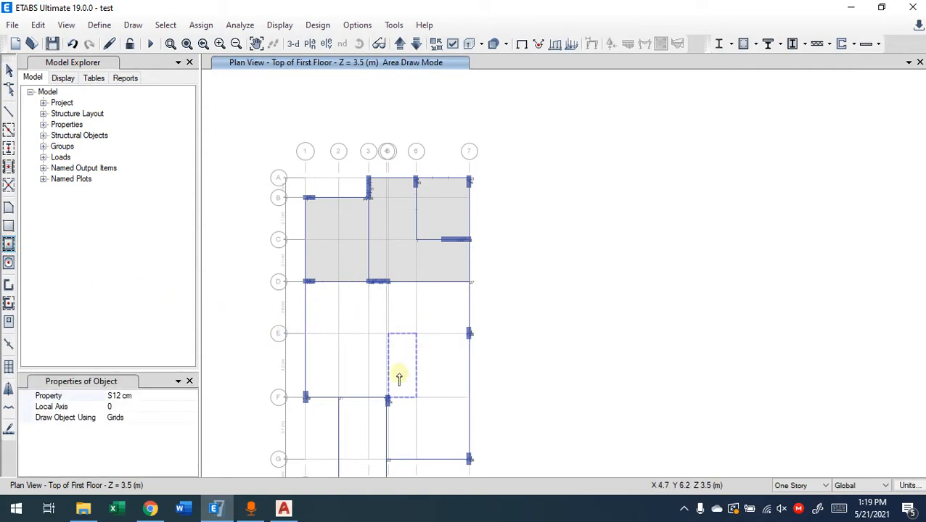
middle_drag(399, 357, 387, 287)
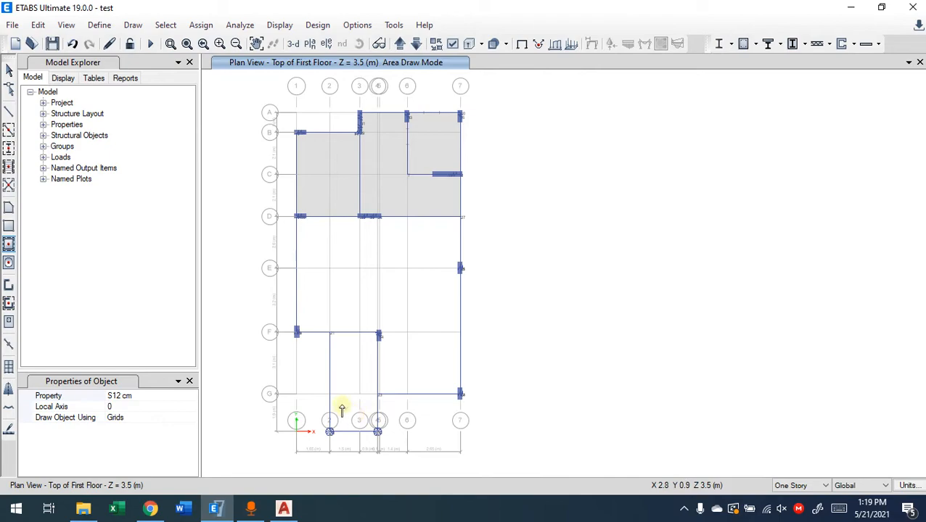
click(11, 229)
click(10, 214)
click(10, 228)
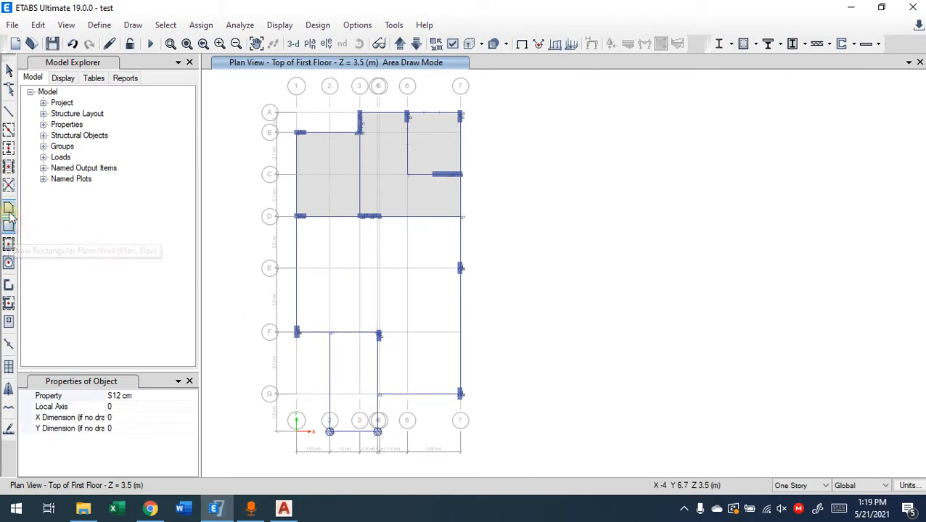
Start an S12 cm floor slab outline with corners at 2-F, 4-F and the round column on grid line 4 below G
click(10, 213)
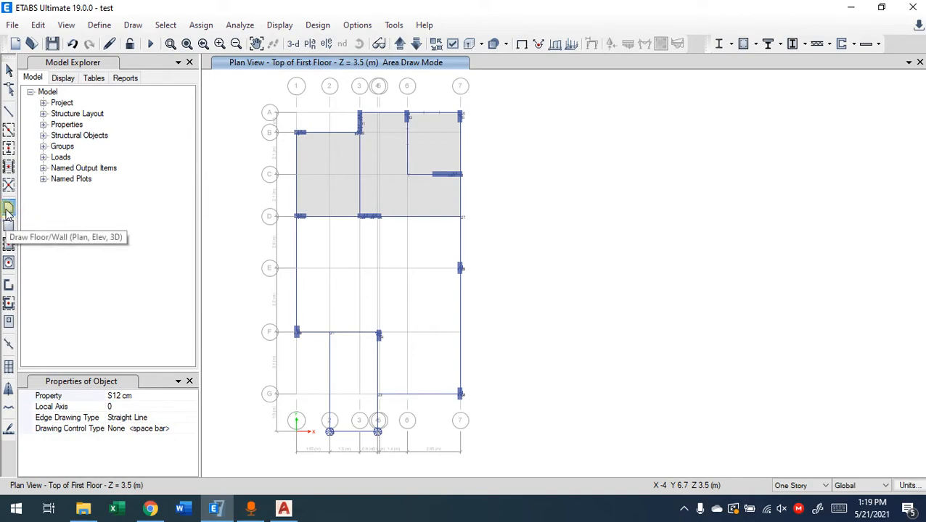
click(330, 332)
click(378, 334)
scroll(377, 334, up, 5)
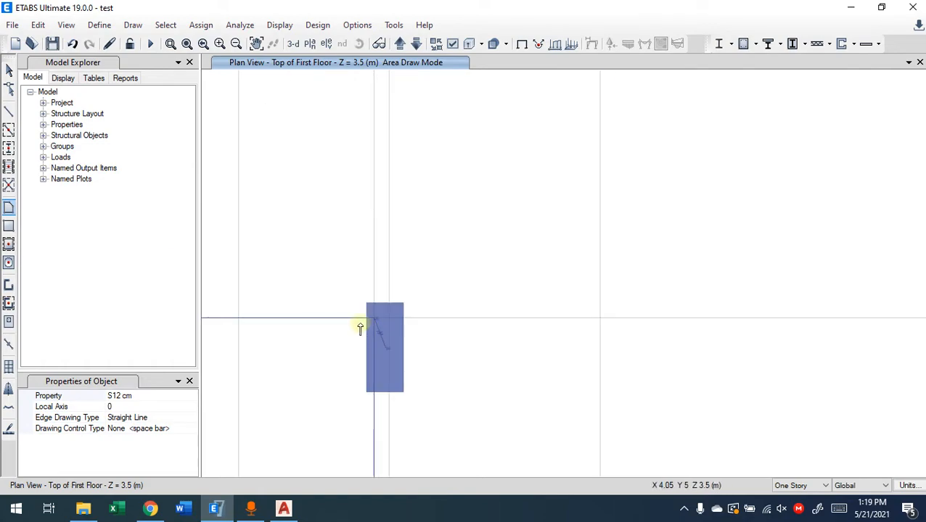
middle_drag(353, 398, 328, 200)
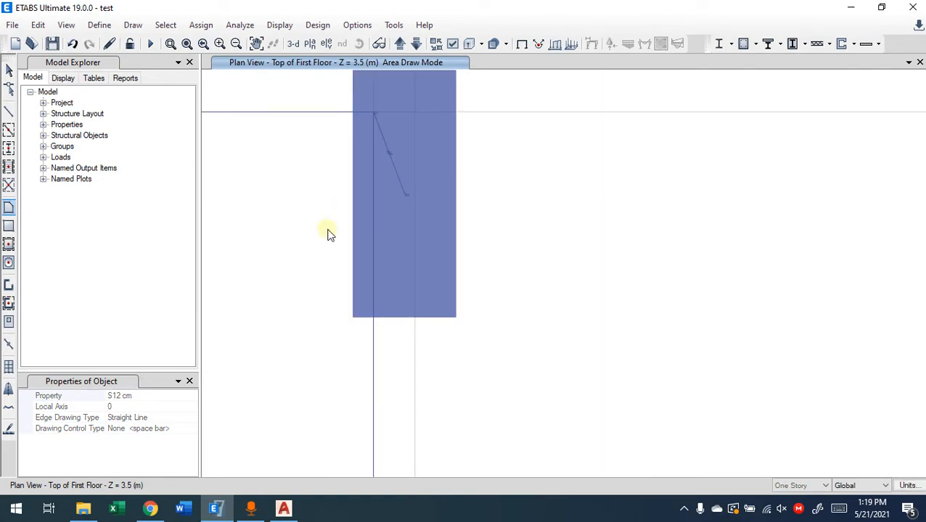
scroll(328, 196, down, 5)
middle_drag(334, 342, 428, 144)
middle_drag(409, 371, 399, 157)
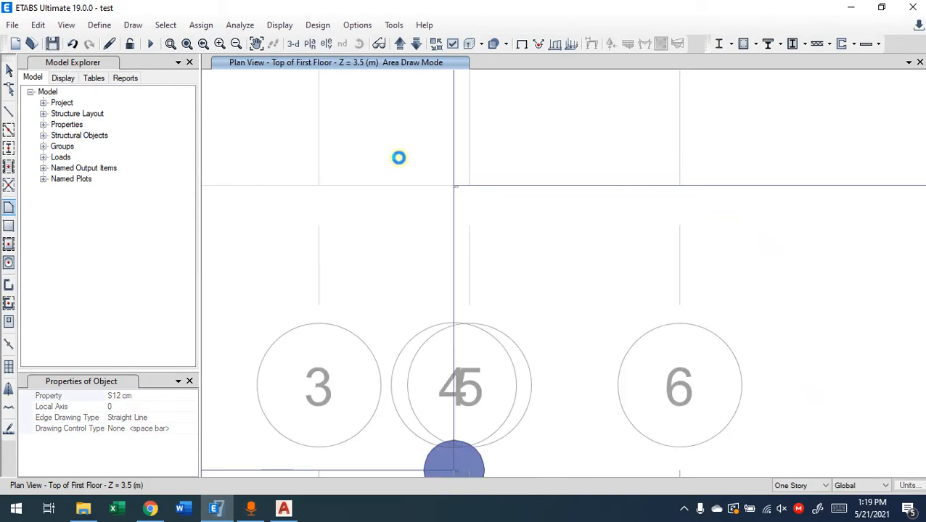
middle_drag(415, 410, 448, 245)
click(485, 305)
Complete the slab outline through the round column on grid line 2 and close it at 2-F
middle_drag(319, 208, 750, 213)
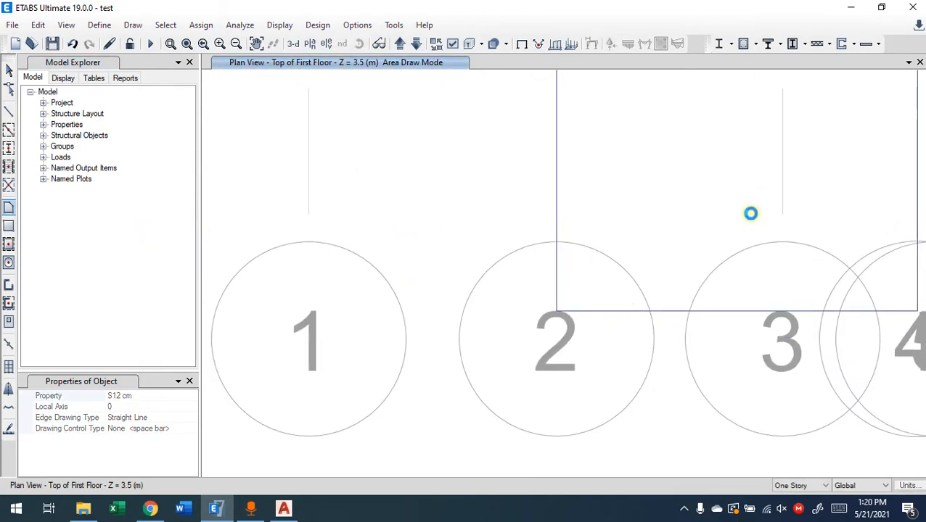
click(557, 310)
scroll(643, 165, up, 2)
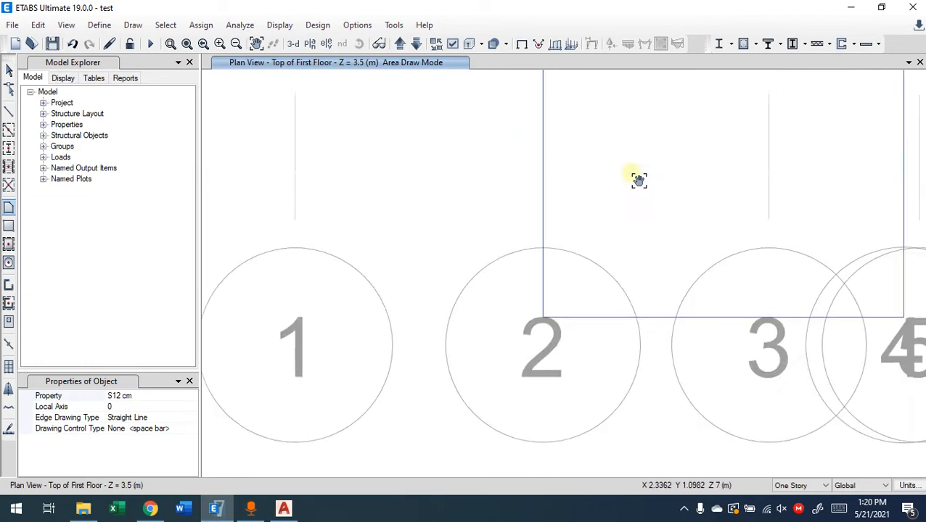
scroll(600, 378, down, 5)
scroll(603, 346, up, 3)
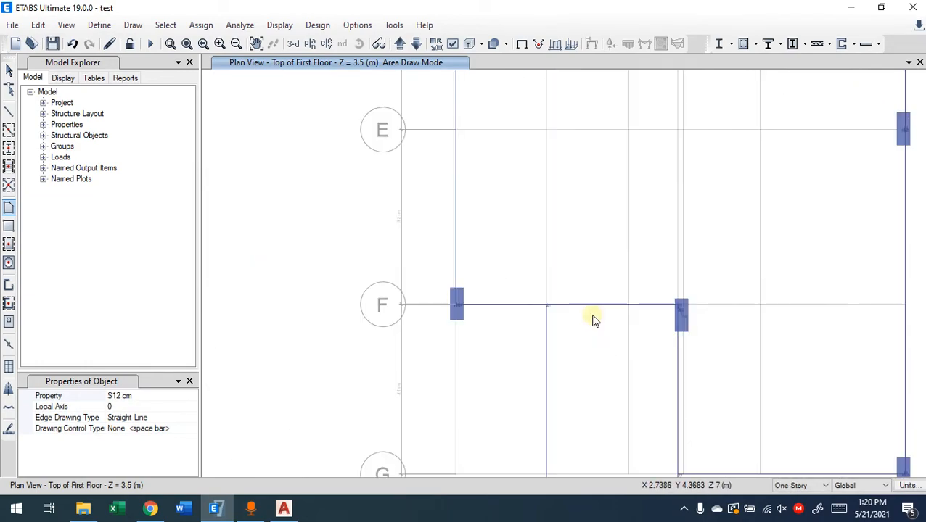
double_click(547, 306)
middle_drag(524, 363, 437, 241)
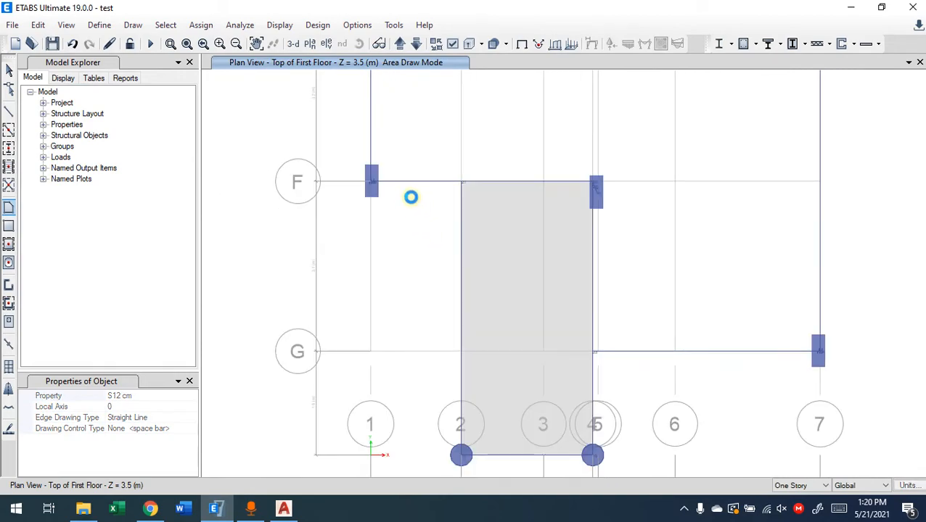
click(10, 227)
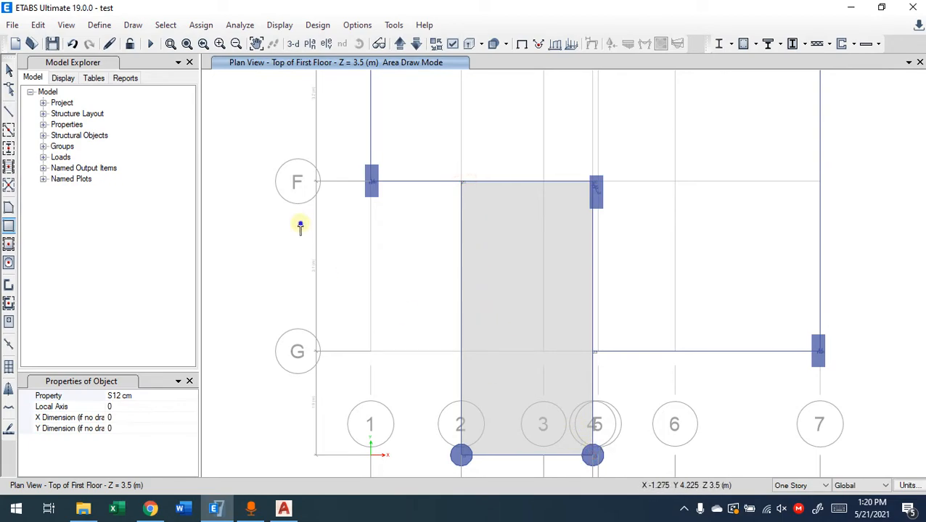
key(Escape)
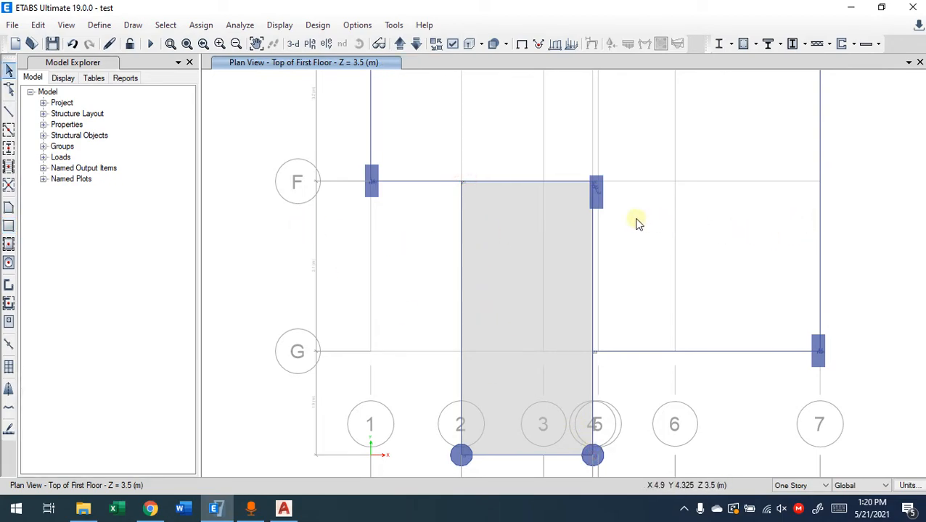
middle_drag(633, 207, 456, 222)
middle_drag(444, 128, 578, 214)
scroll(578, 214, down, 4)
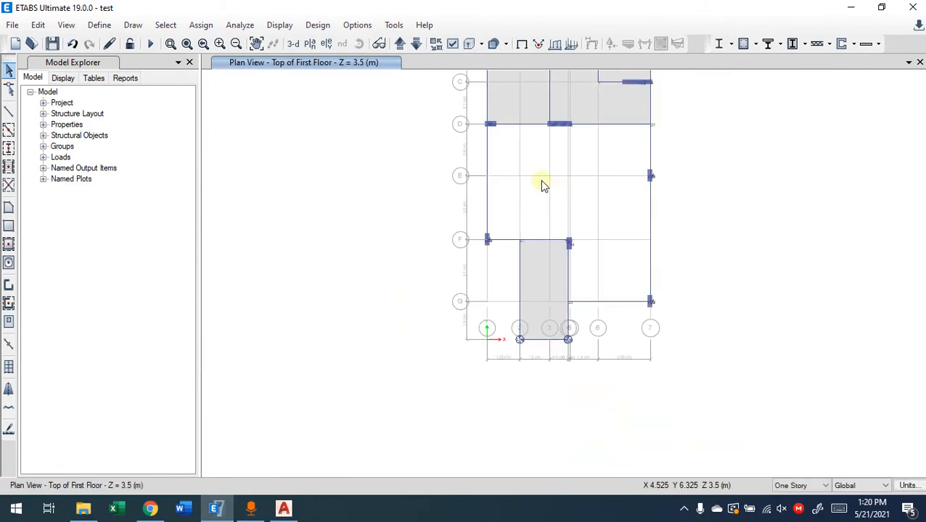
middle_drag(542, 181, 416, 287)
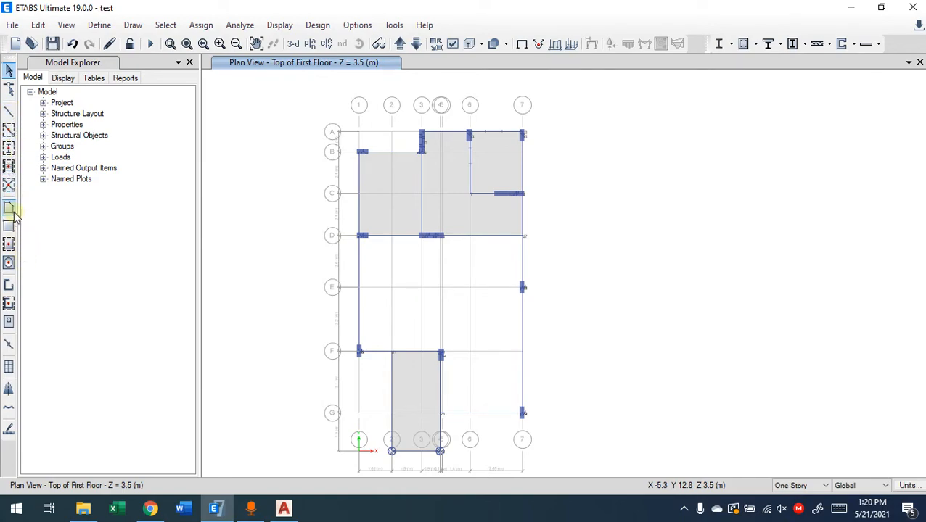
Start another S12 cm floor slab outline at grid point 1-D and run its first edge to 3-D
scroll(399, 265, up, 4)
scroll(297, 208, up, 6)
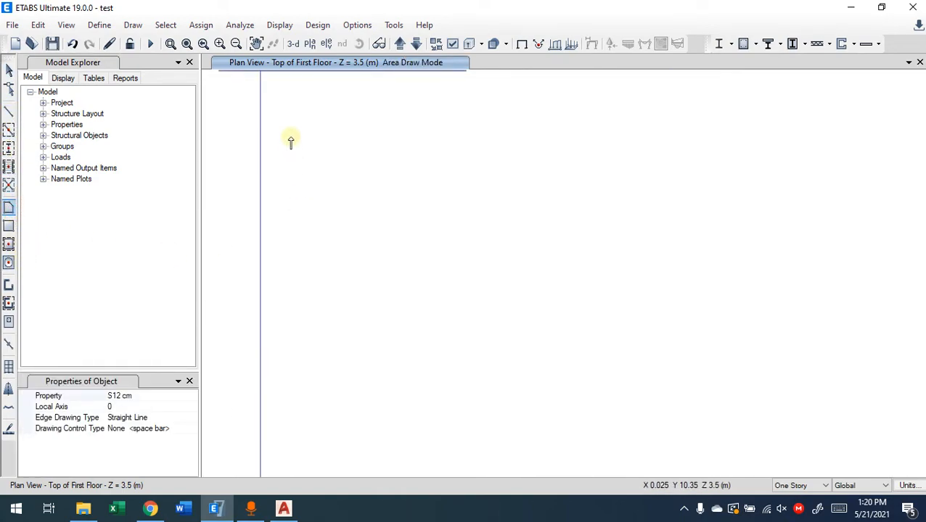
middle_drag(290, 140, 312, 270)
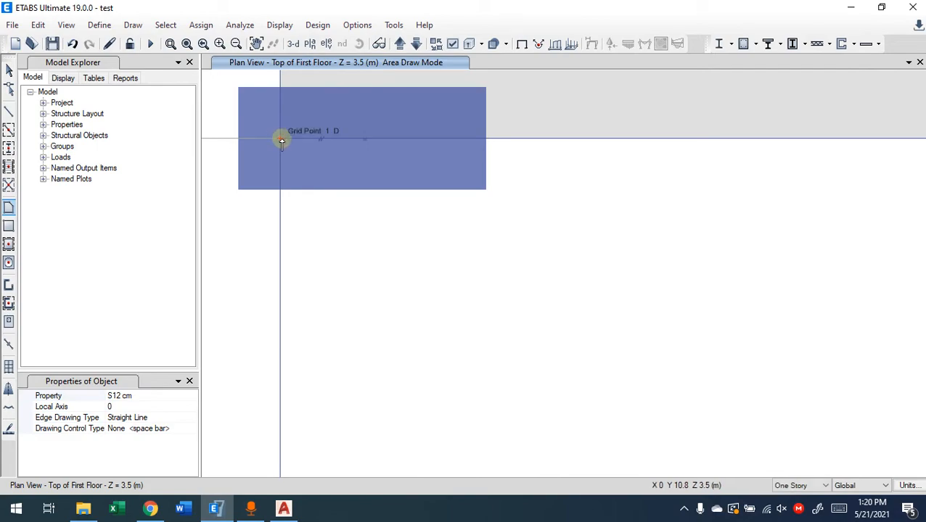
click(281, 139)
middle_drag(628, 303, 288, 331)
scroll(549, 293, down, 5)
middle_drag(735, 297, 572, 280)
middle_drag(464, 282, 652, 283)
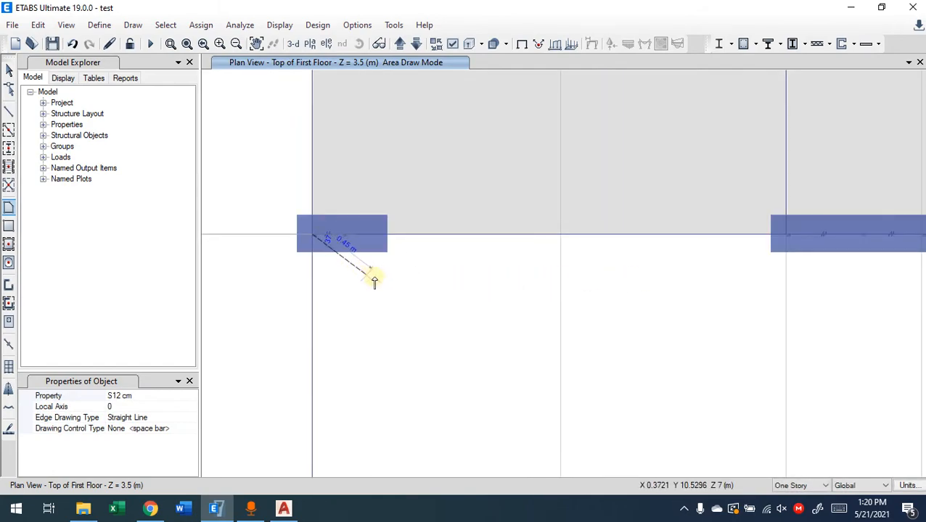
middle_drag(791, 317, 676, 316)
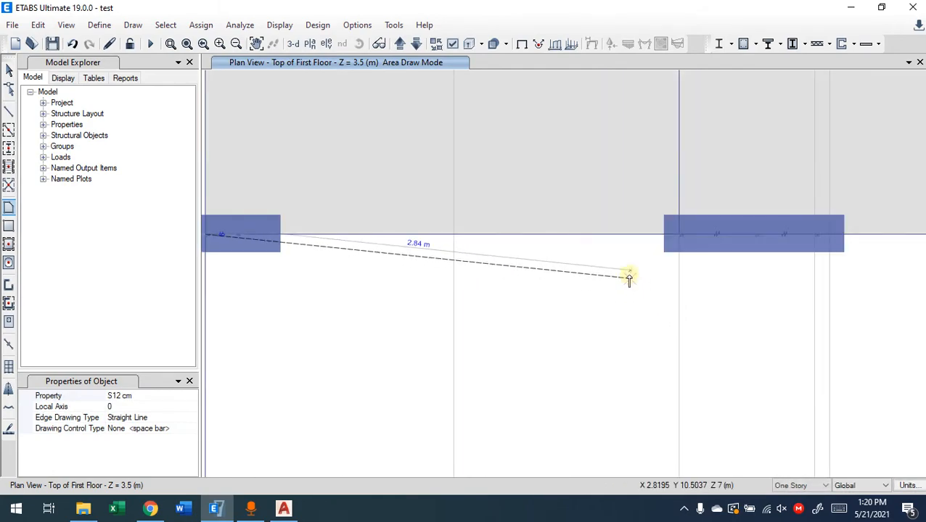
click(681, 236)
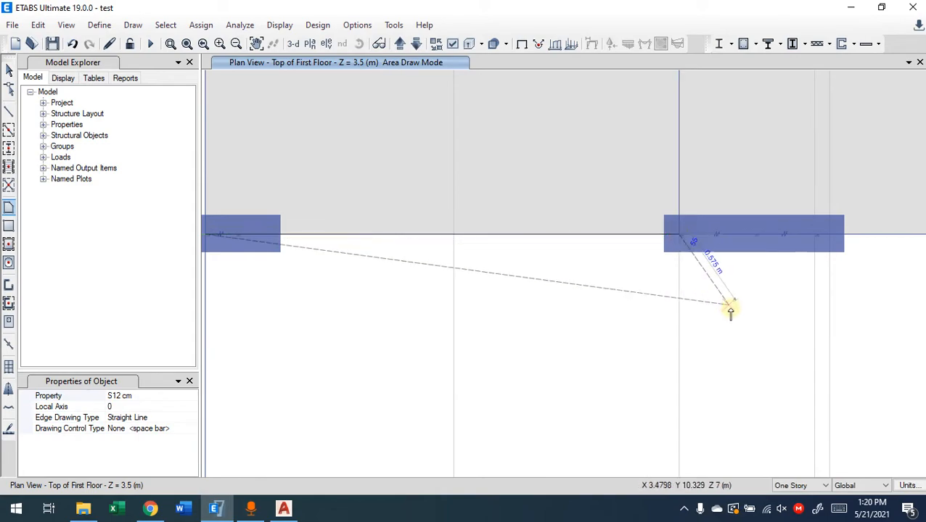
Extend the slab outline along grid line D with corners at 4-D and 7-D
middle_drag(770, 293, 455, 293)
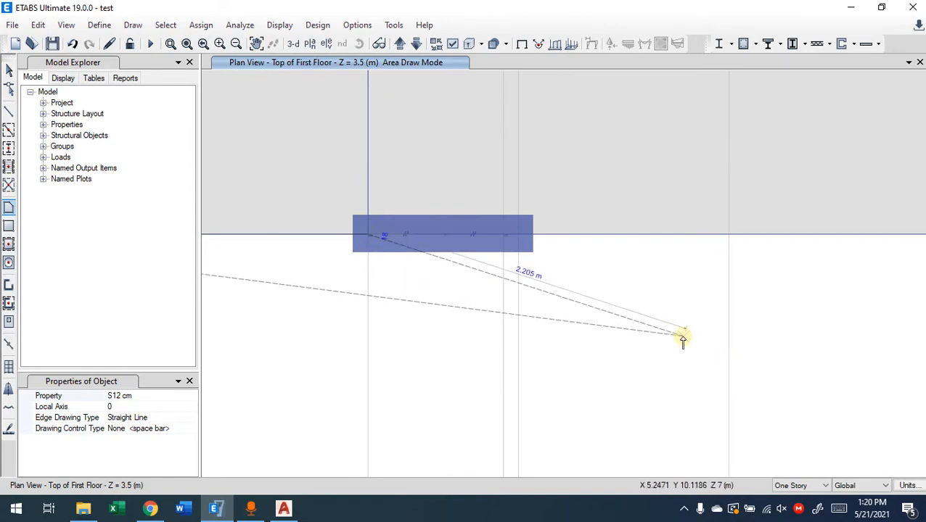
middle_drag(659, 314, 513, 306)
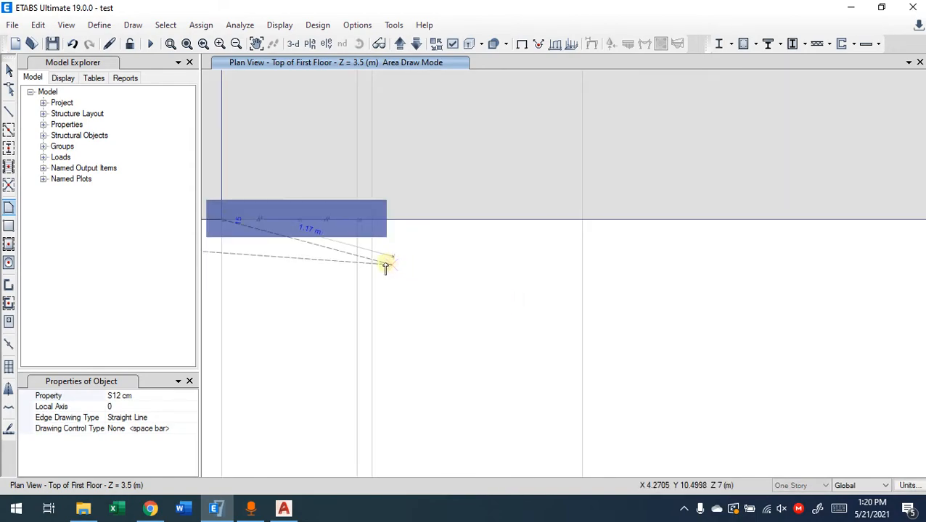
click(359, 220)
middle_drag(653, 300, 230, 308)
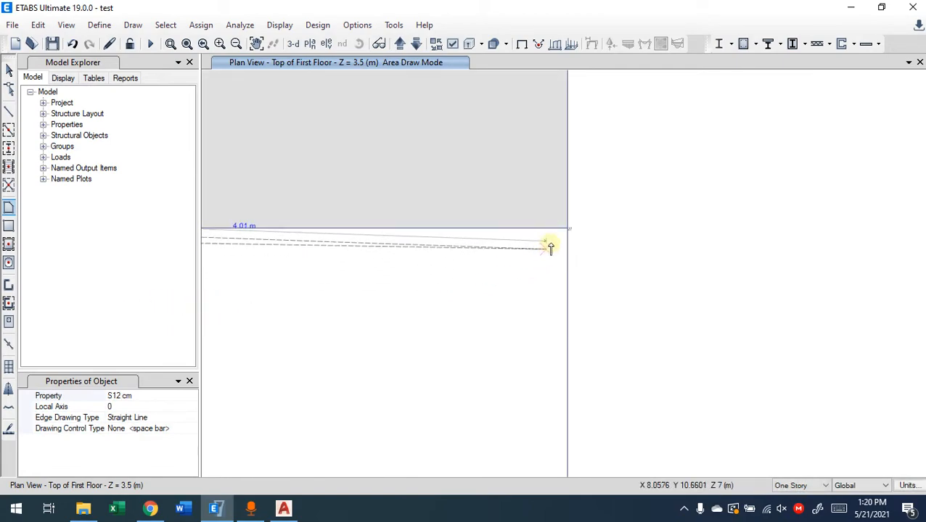
click(567, 230)
Continue the slab outline down grid line 7 with points at columns 7-E and 7-G
middle_drag(505, 410, 597, 153)
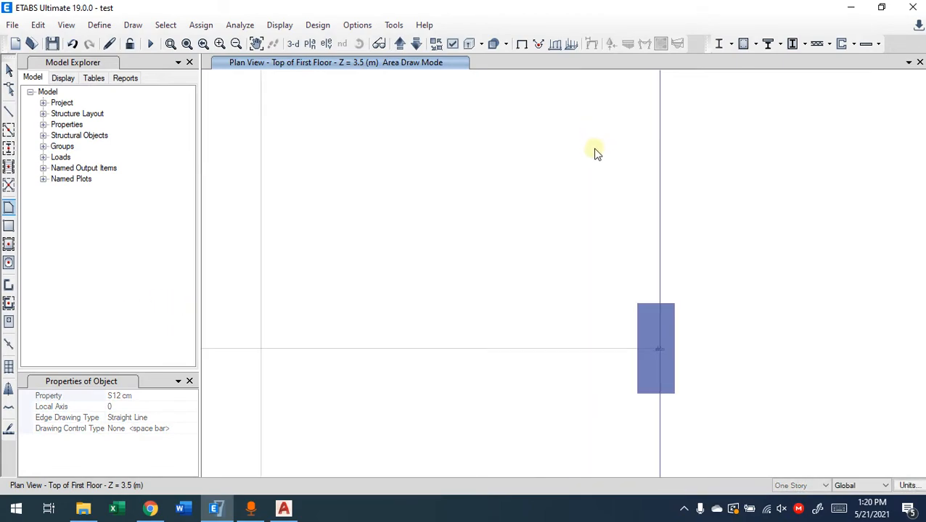
scroll(597, 152, down, 4)
middle_drag(587, 348, 522, 209)
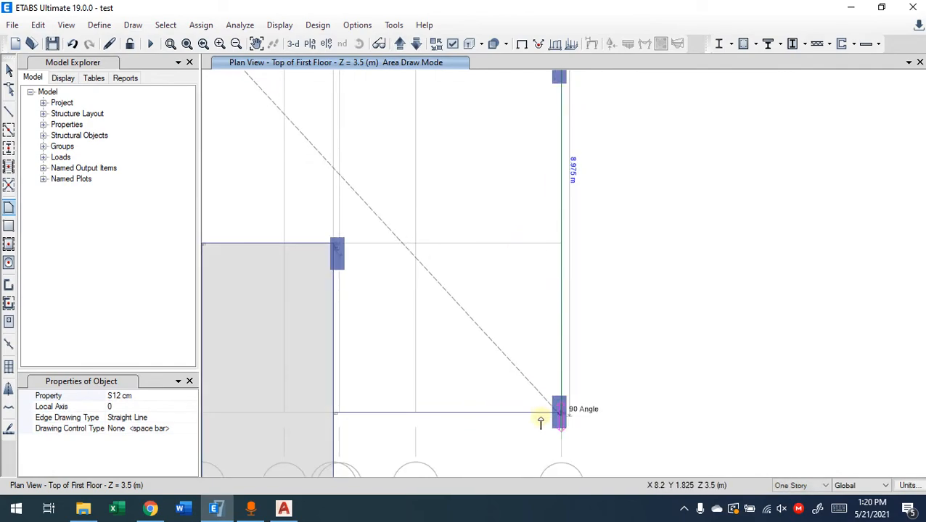
middle_drag(515, 164, 500, 314)
scroll(537, 241, up, 3)
click(599, 278)
middle_drag(548, 345, 487, 153)
middle_drag(458, 338, 483, 93)
middle_drag(526, 275, 512, 80)
scroll(511, 231, down, 3)
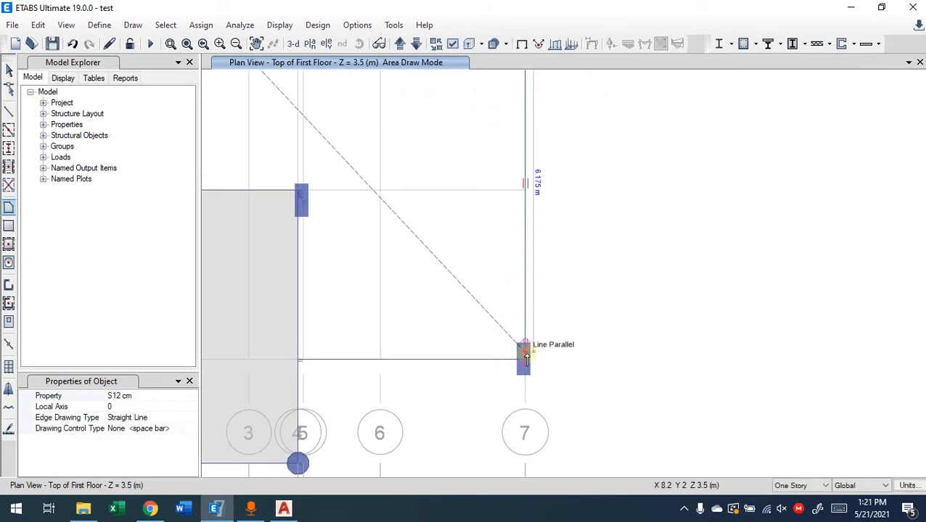
scroll(524, 365, up, 3)
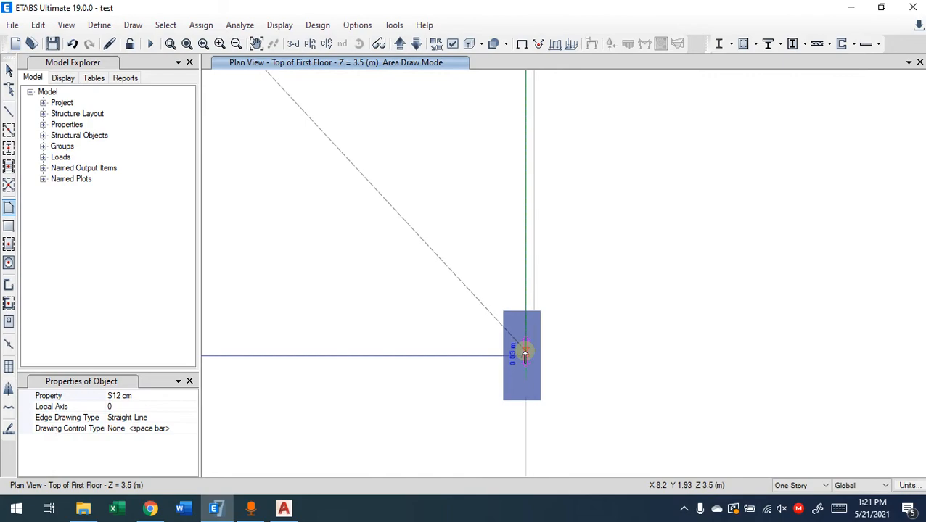
scroll(671, 326, down, 3)
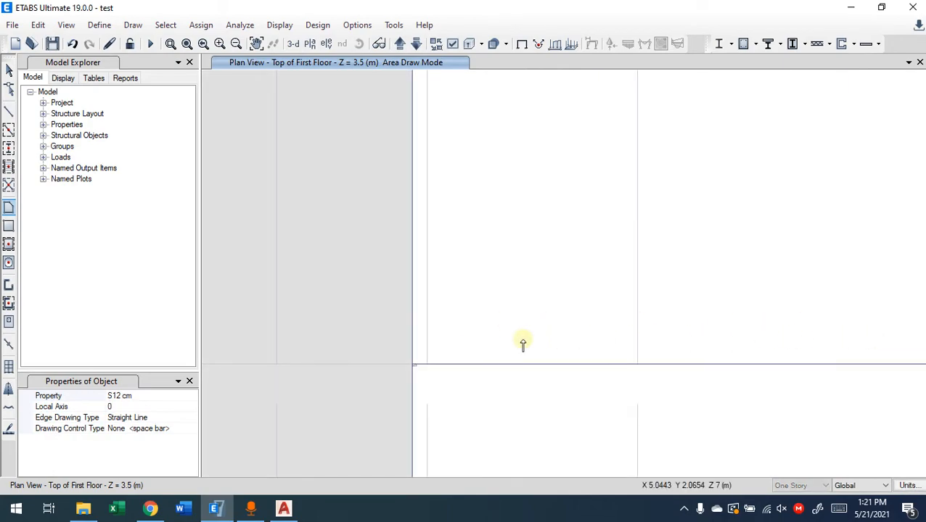
Carry the slab outline around the inner corner with points at 4-G, 4-F and 1-F
click(412, 365)
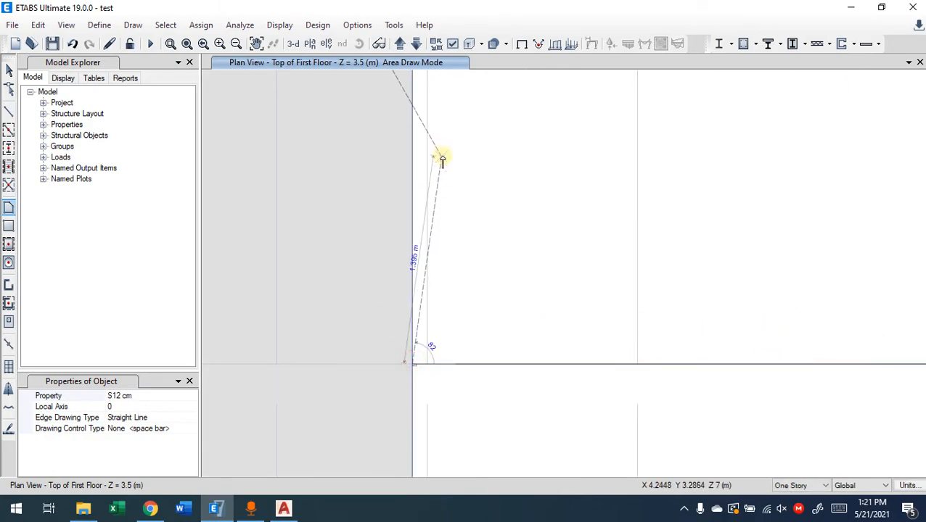
middle_drag(442, 161, 492, 404)
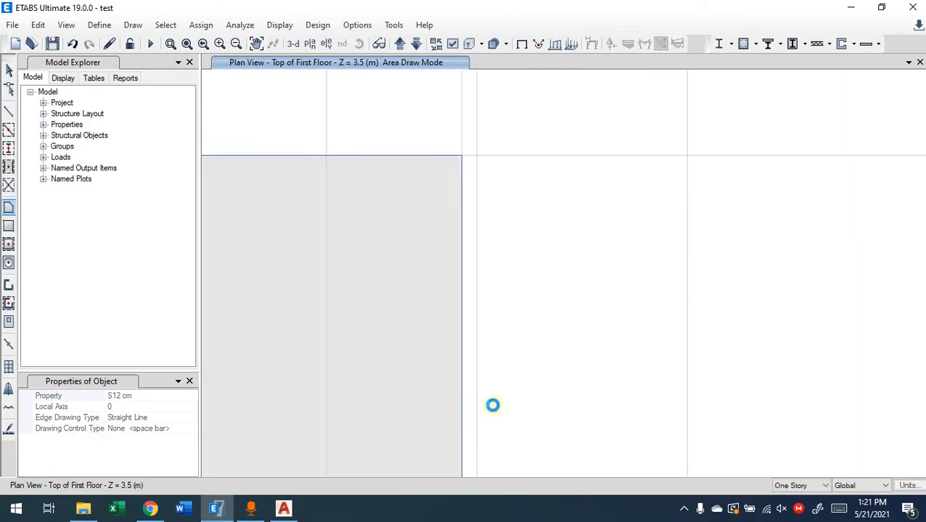
click(461, 157)
middle_drag(317, 131, 923, 263)
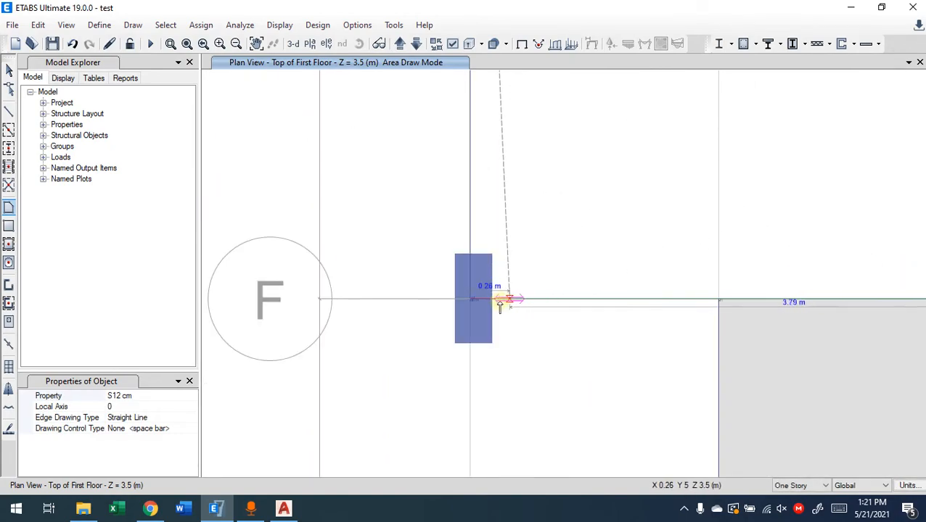
click(470, 301)
Close the slab outline back at grid point 1-D and end area drawing
middle_drag(538, 190, 498, 500)
middle_drag(514, 165, 495, 461)
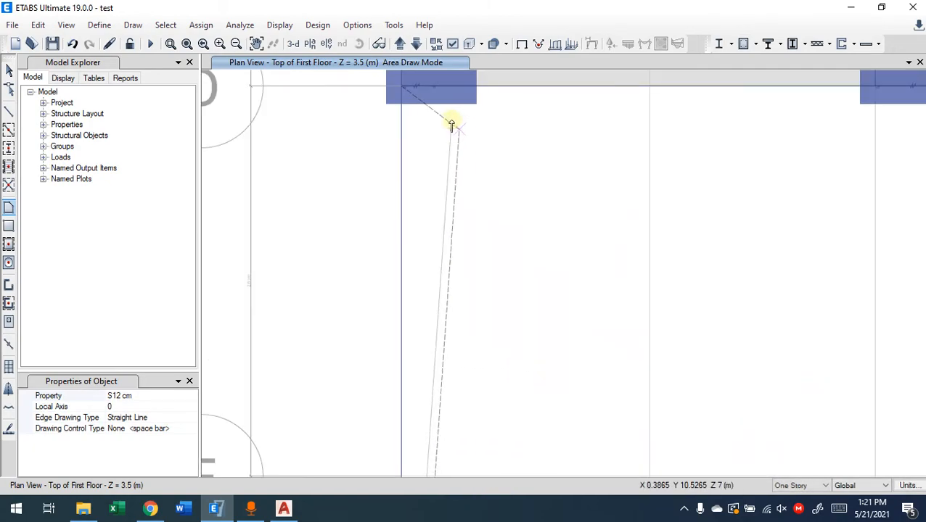
middle_drag(453, 124, 467, 244)
click(420, 196)
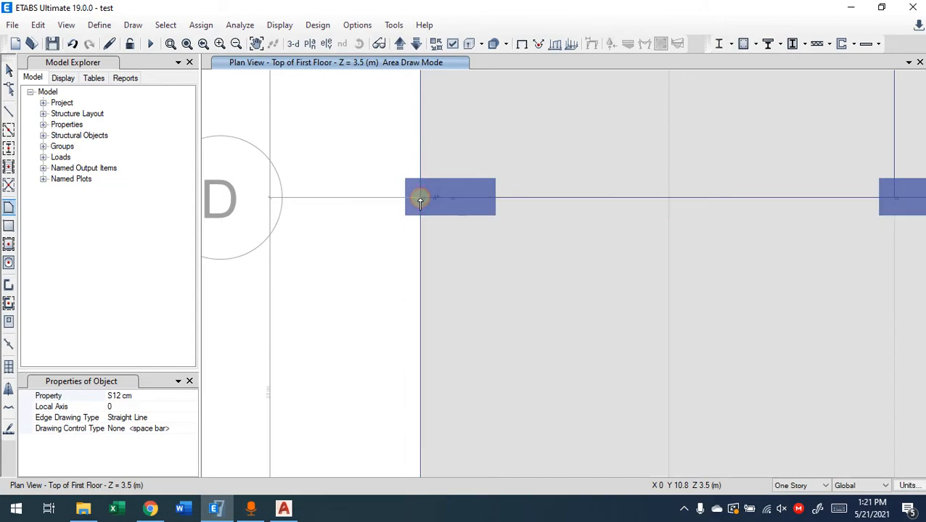
scroll(522, 349, down, 3)
scroll(577, 370, down, 5)
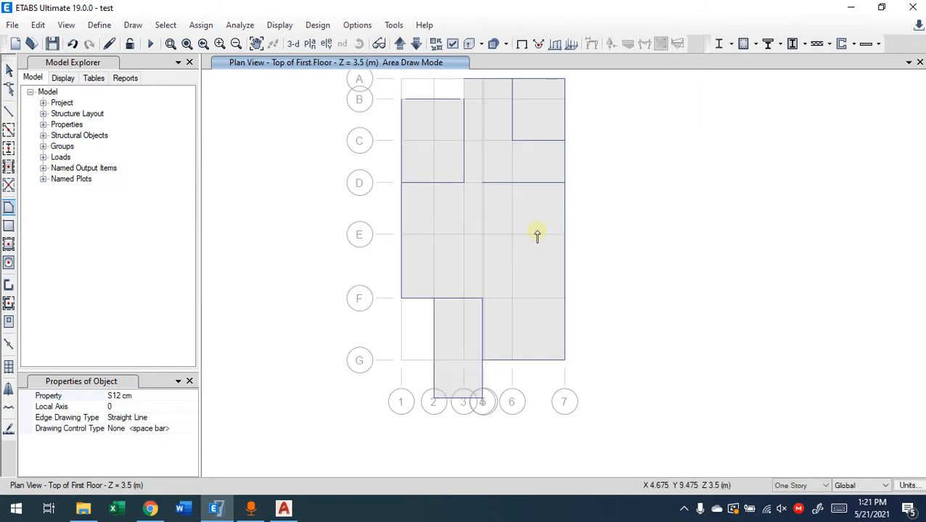
key(Escape)
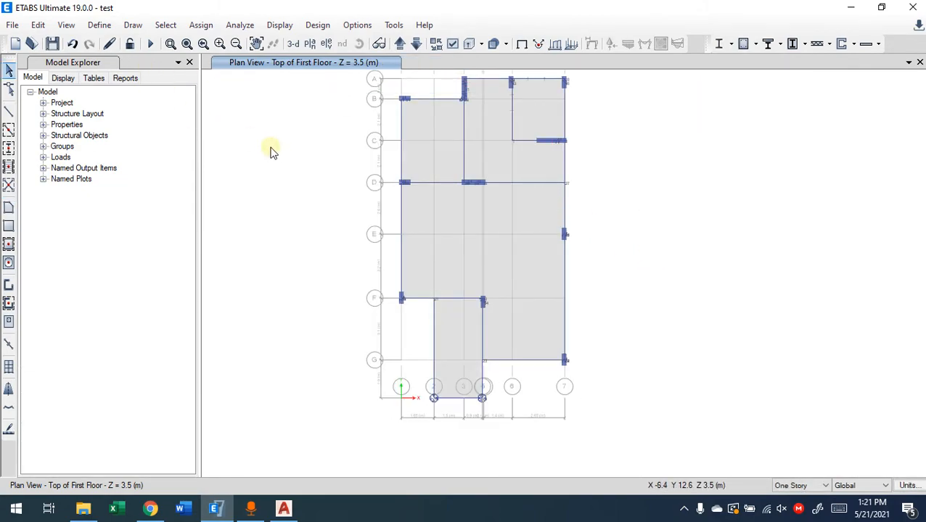
Select the floor slabs on the plan to check their outlines, and clear the selection
click(485, 226)
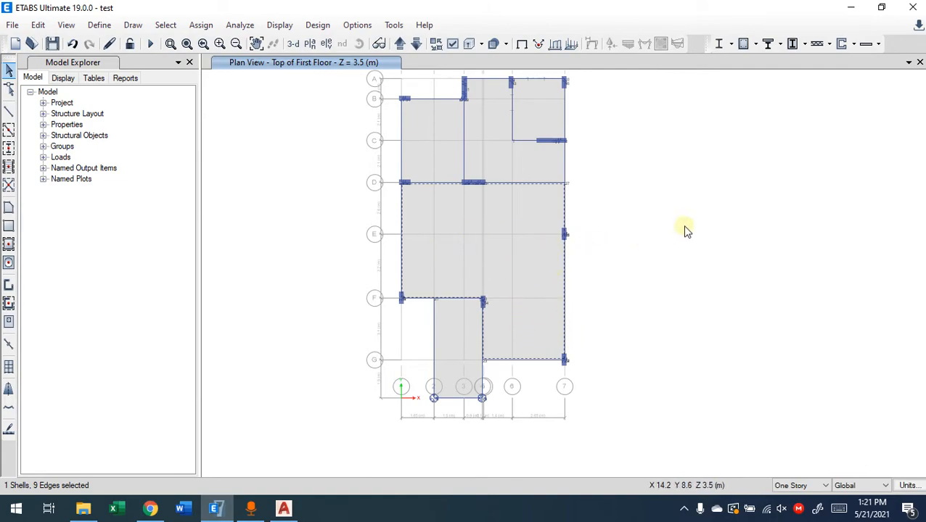
middle_drag(474, 155, 465, 213)
click(428, 203)
click(475, 194)
click(516, 166)
click(441, 405)
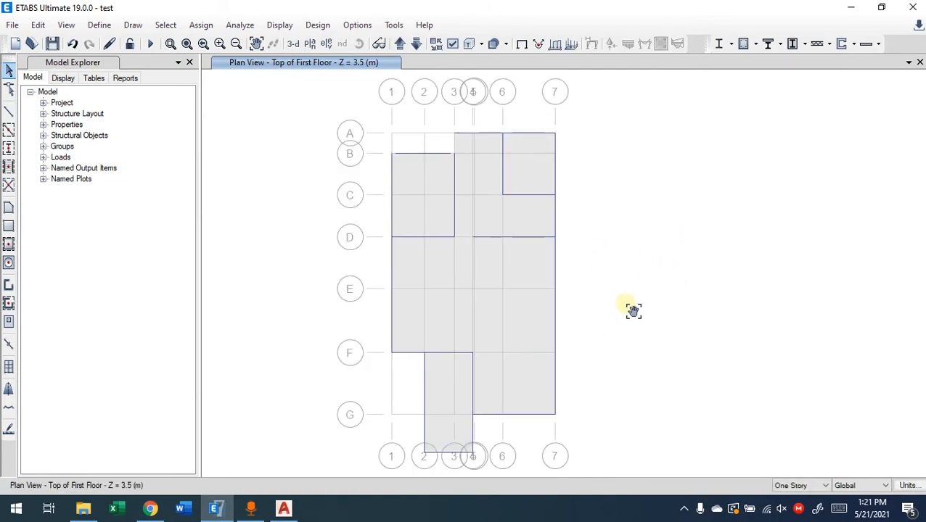
middle_drag(634, 312, 618, 295)
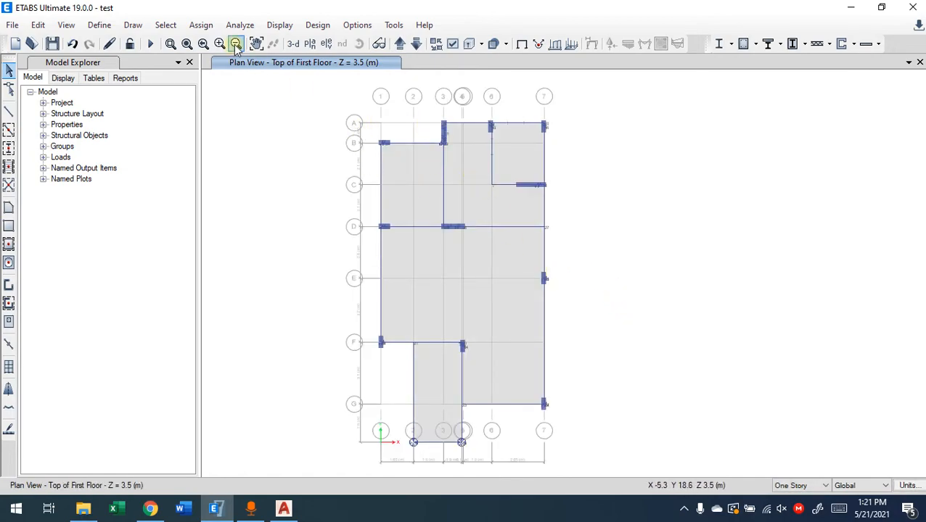
Show the model in 3-D with frames and slabs displayed as extruded shapes, viewed from the grid line 7 side
click(294, 44)
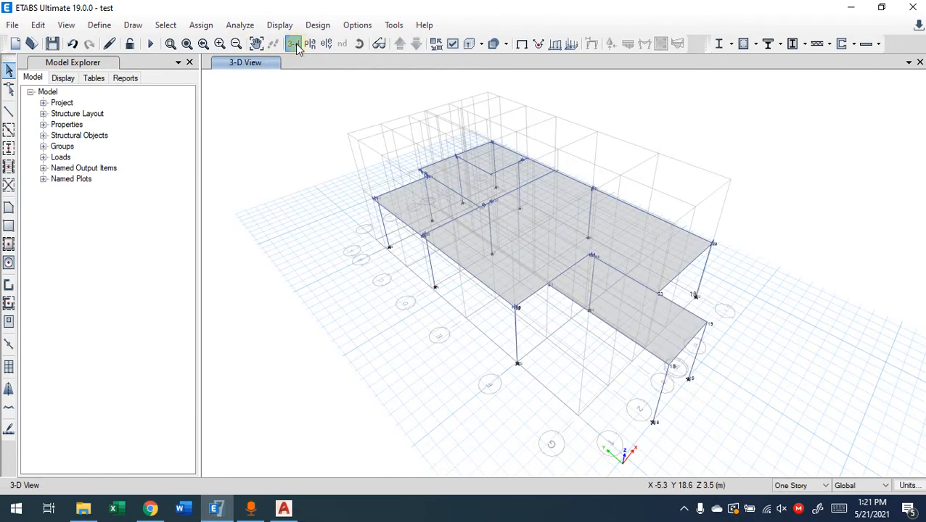
click(825, 486)
click(828, 489)
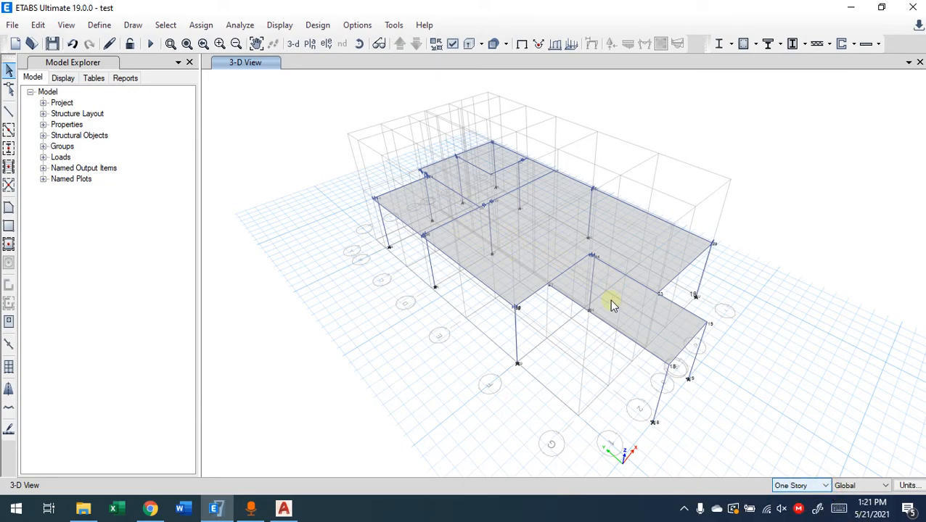
click(824, 485)
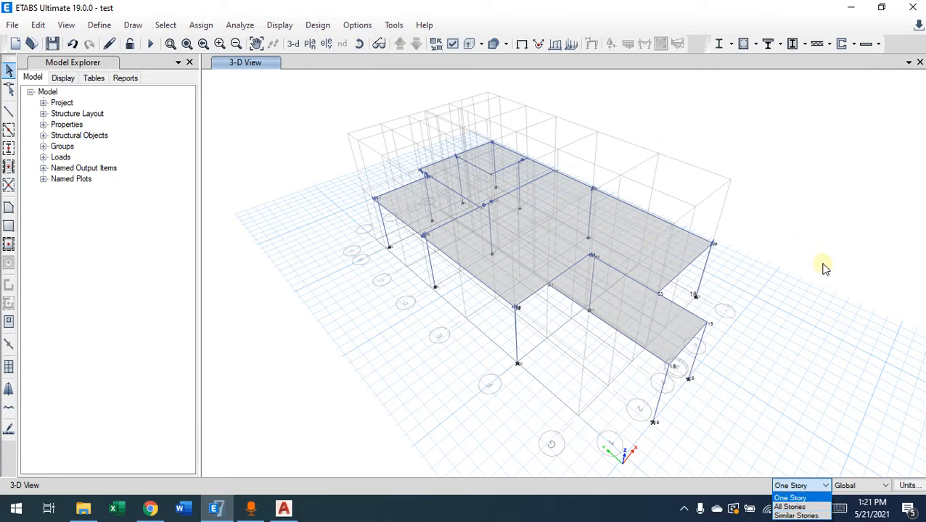
click(831, 323)
middle_drag(818, 239, 783, 266)
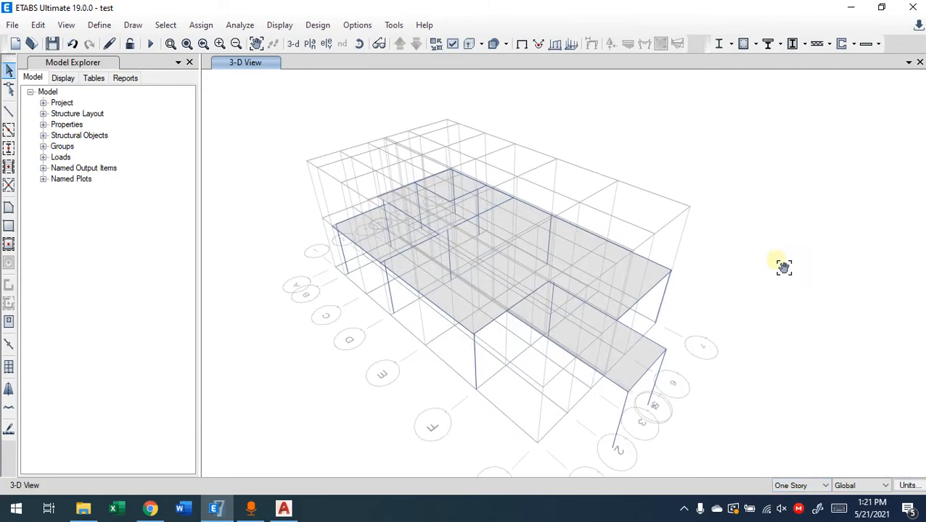
click(468, 44)
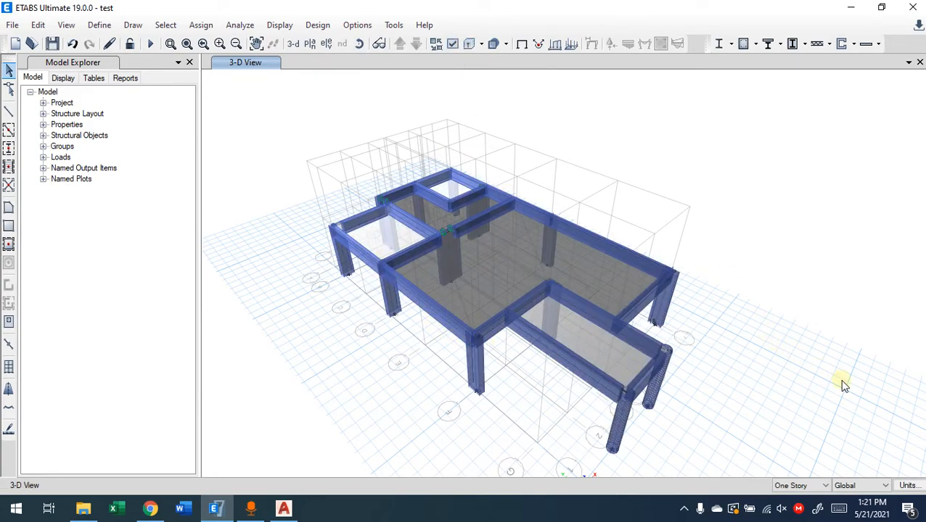
mouse_move(815, 383)
shift+middle_down()
mouse_move(642, 348)
mouse_move(690, 345)
mouse_move(624, 351)
mouse_move(589, 368)
shift+middle_up()
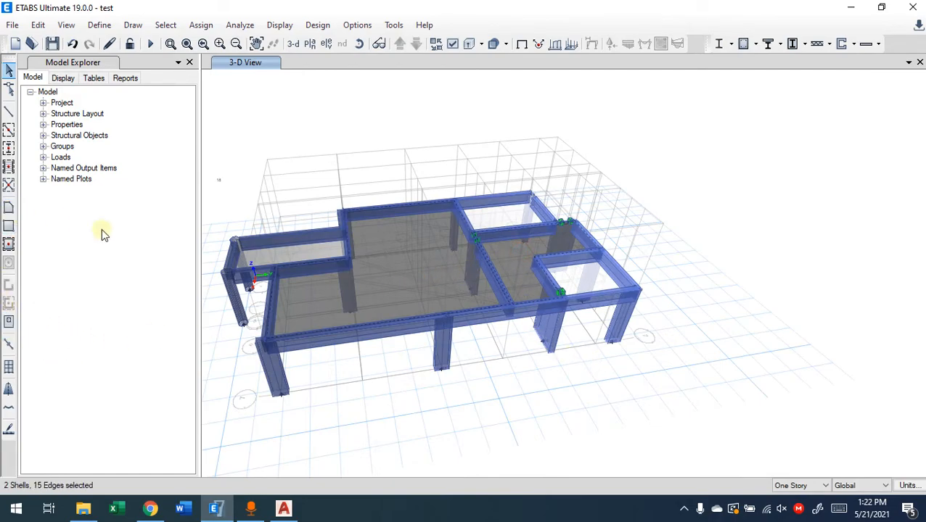
Select the slabs in 3-D, clear the selection, and review the assignments of the large central floor slab
click(591, 272)
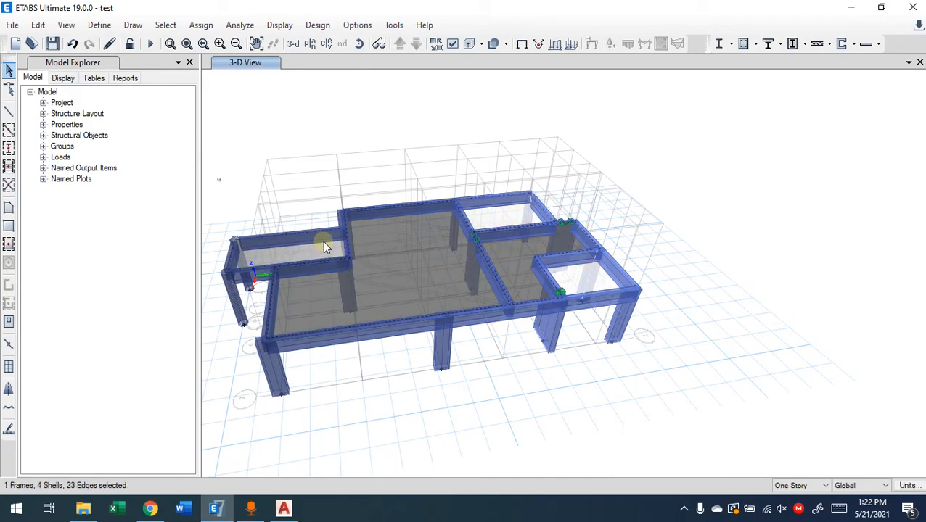
middle_drag(393, 311, 503, 335)
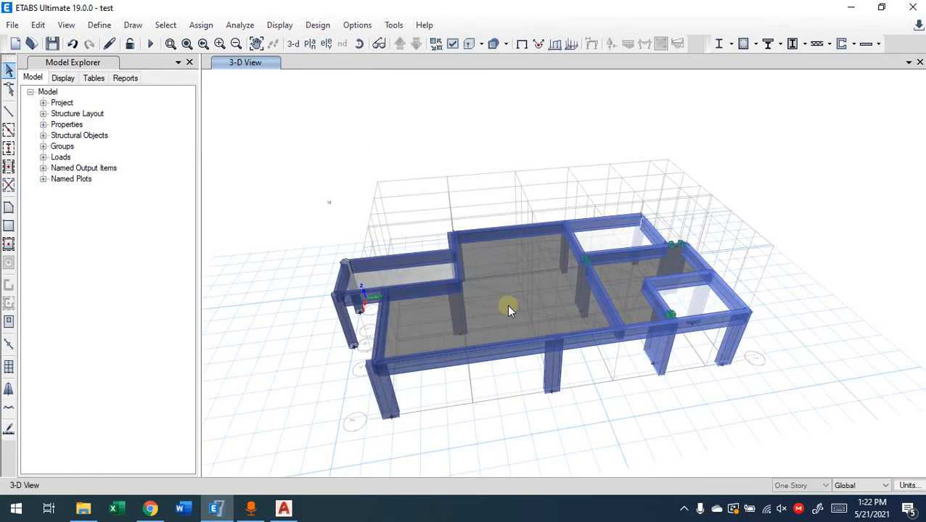
double_click(515, 280)
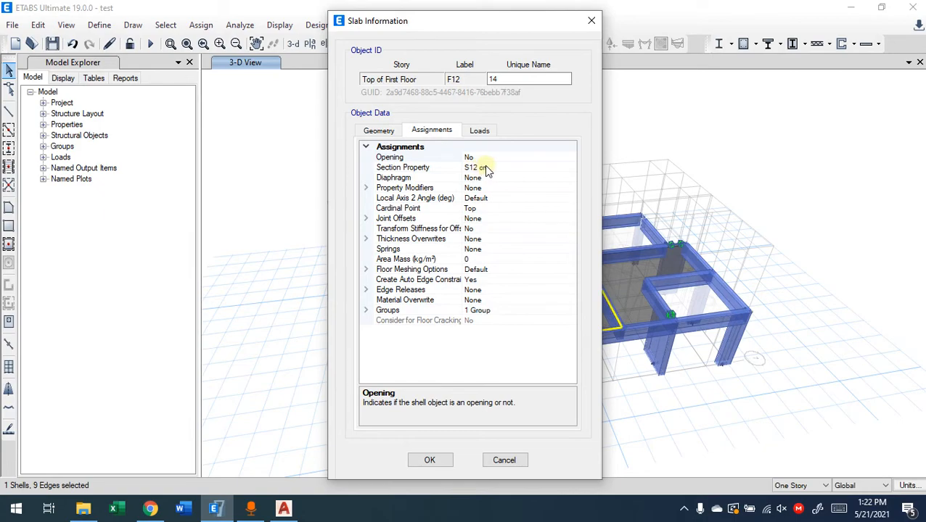
click(505, 460)
Review the section property assigned to the column visible through the corner slab, without changing it
double_click(678, 299)
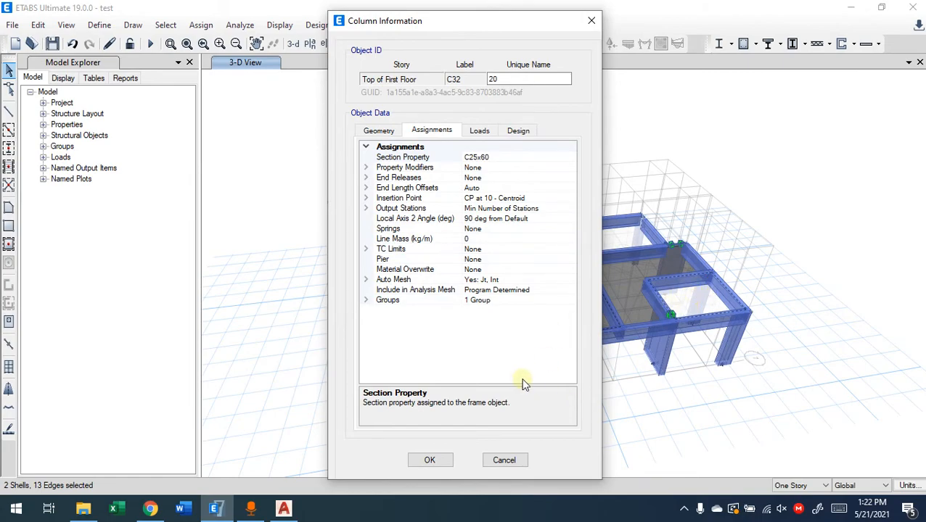
click(501, 158)
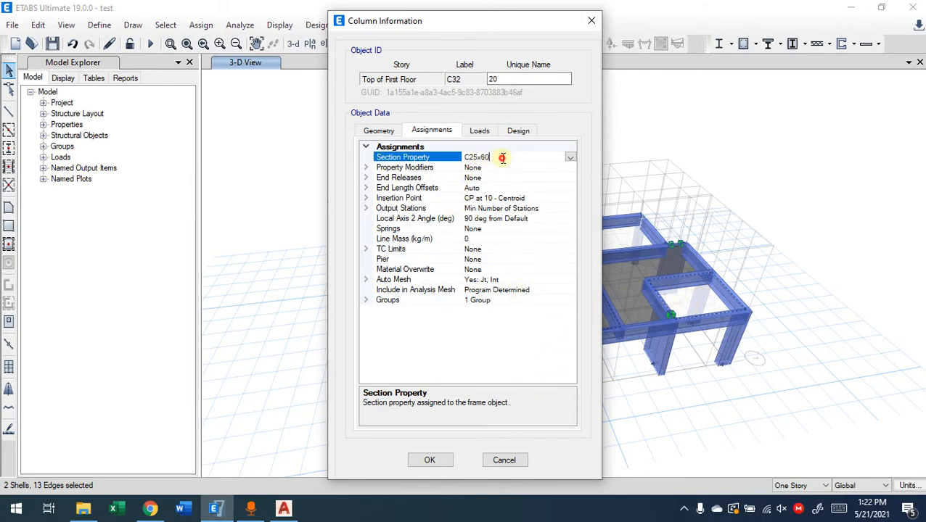
click(591, 20)
Review the assignments of the small corner slab between grid lines 6 and 7, closing its information without changes
scroll(649, 143, up, 5)
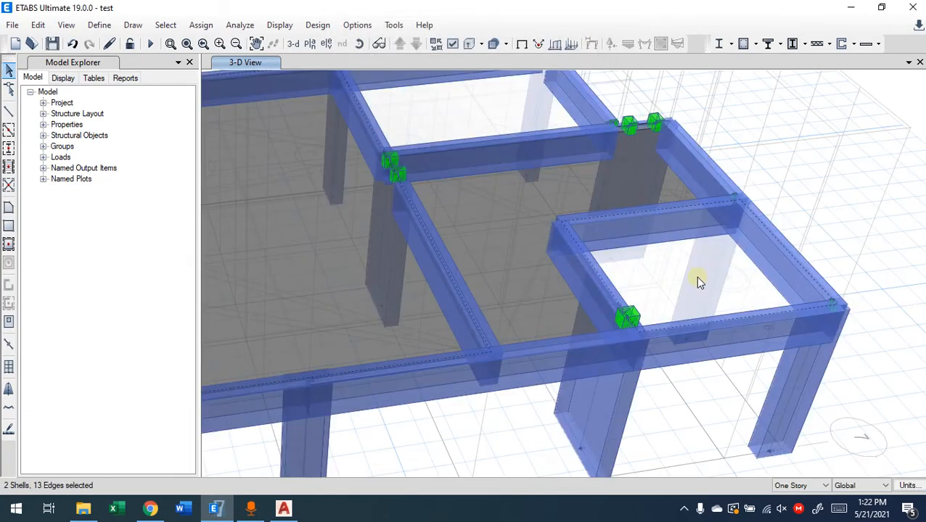
middle_drag(695, 277, 619, 307)
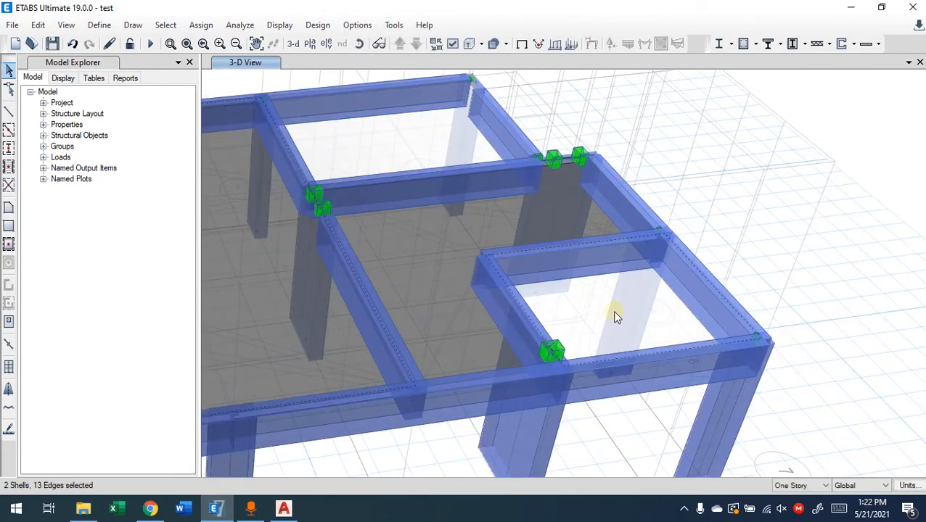
right_click(614, 311)
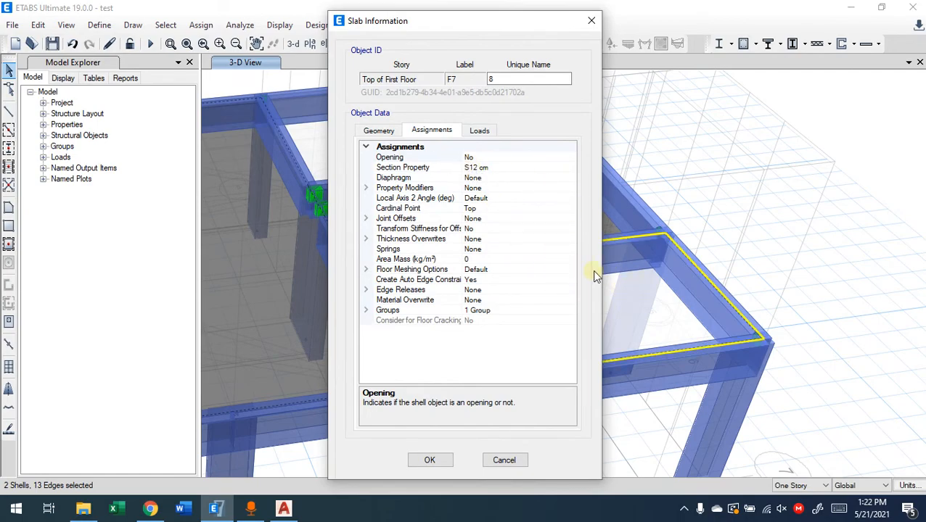
click(591, 20)
middle_drag(545, 270, 798, 269)
middle_drag(340, 254, 510, 253)
scroll(508, 377, down, 5)
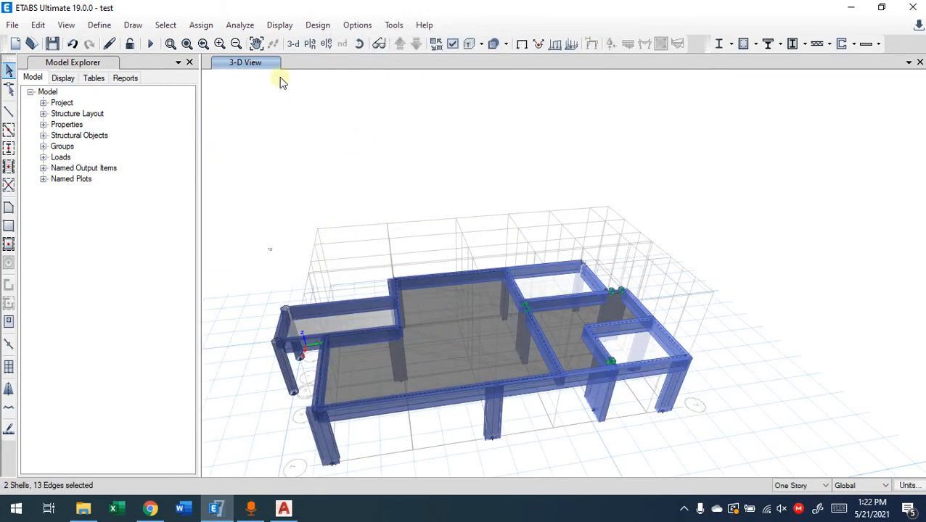
Display the default plan view of the Top of First Floor story
click(309, 44)
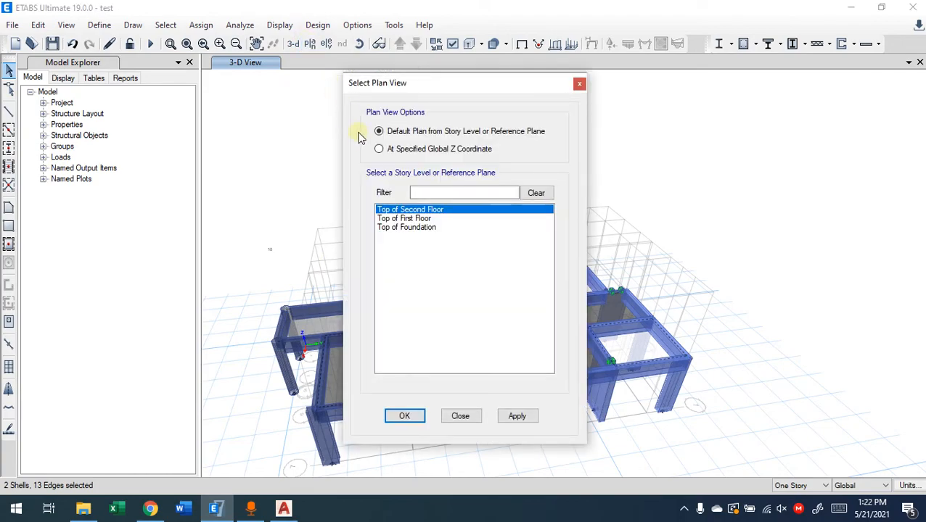
click(419, 219)
click(406, 418)
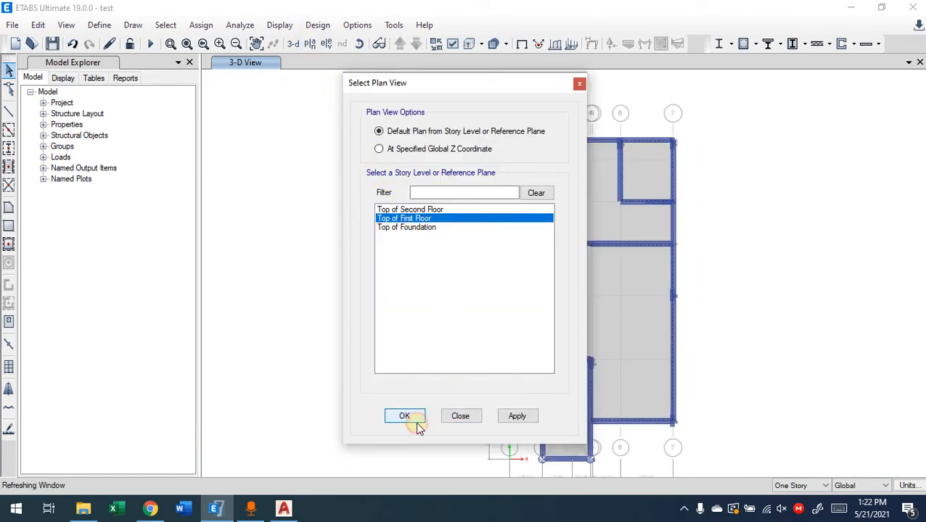
middle_drag(655, 314, 590, 312)
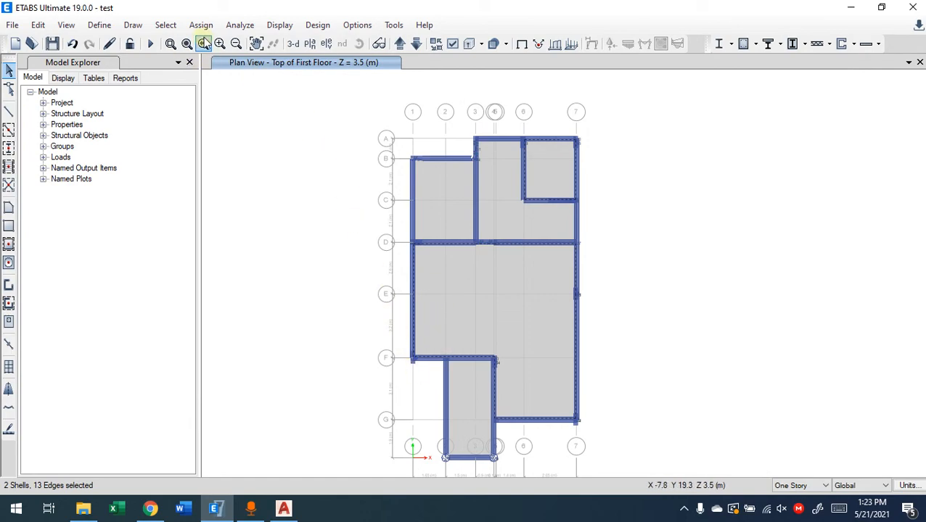
Review the S12 cm slab section's property data and available slab types, keeping the type as Slab
click(99, 25)
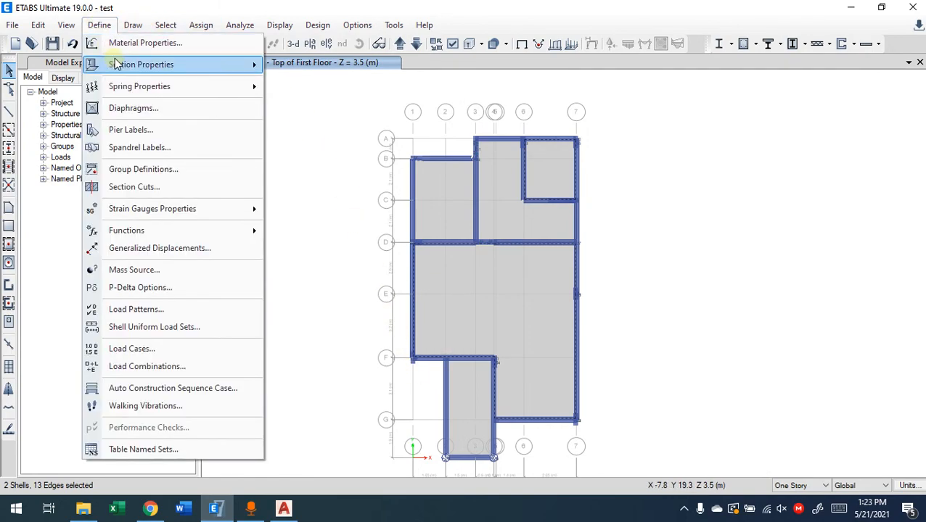
mouse_move(120, 65)
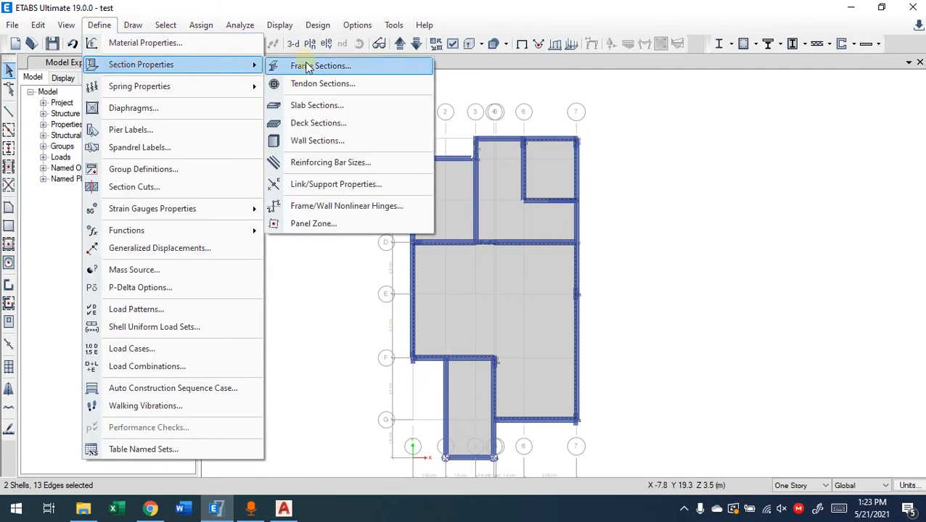
click(297, 104)
click(525, 243)
click(506, 267)
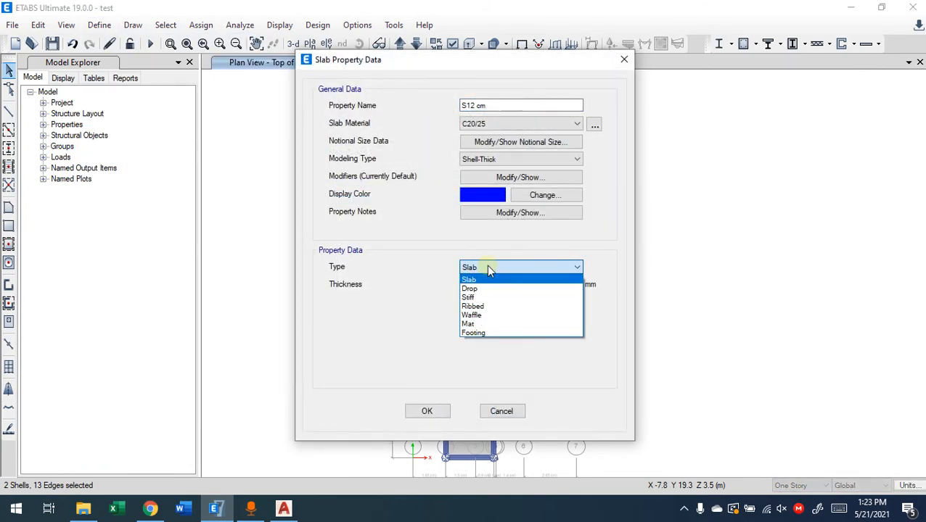
click(417, 269)
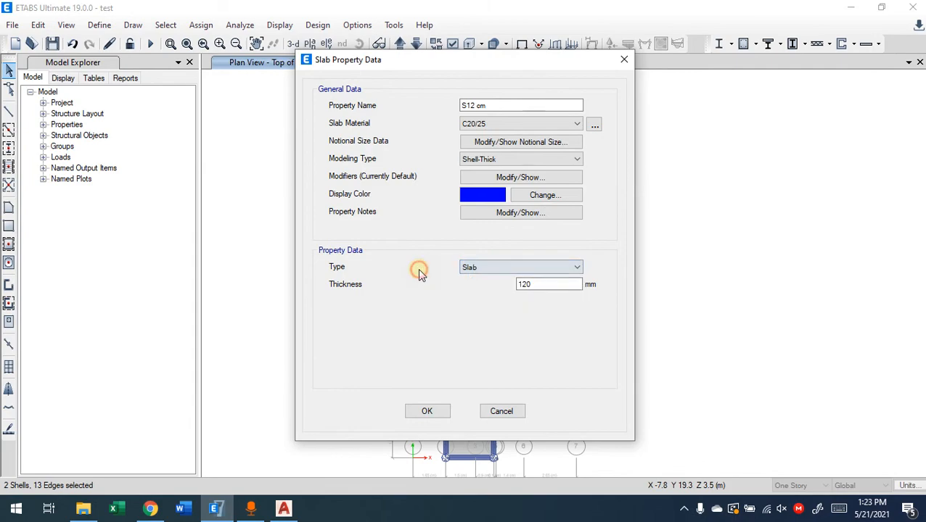
click(428, 412)
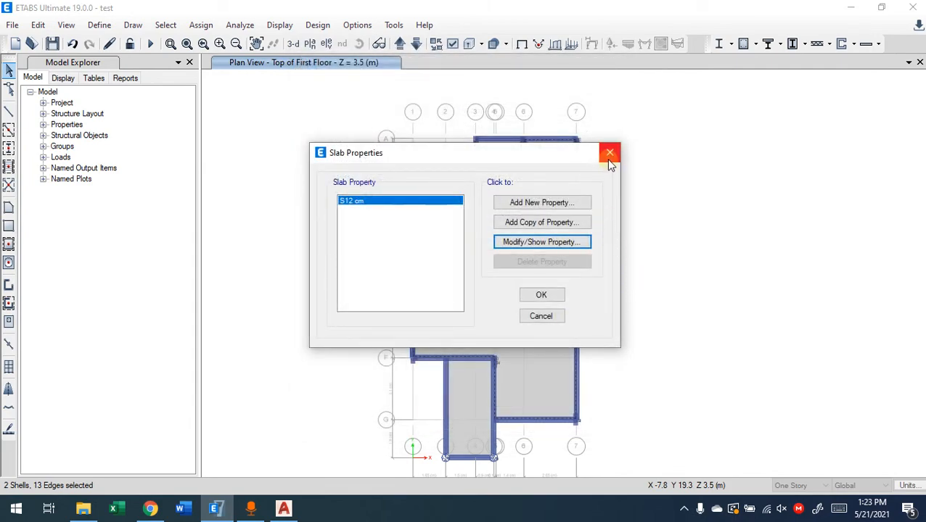
click(540, 295)
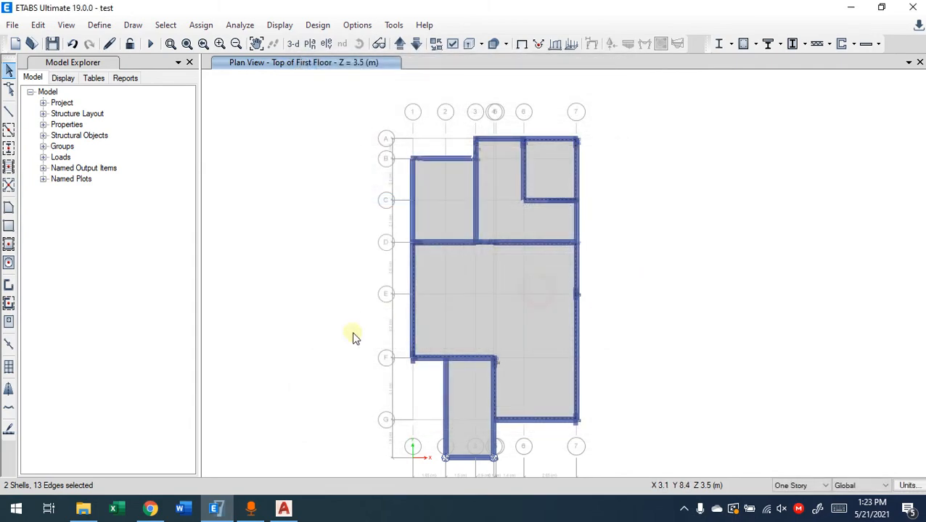